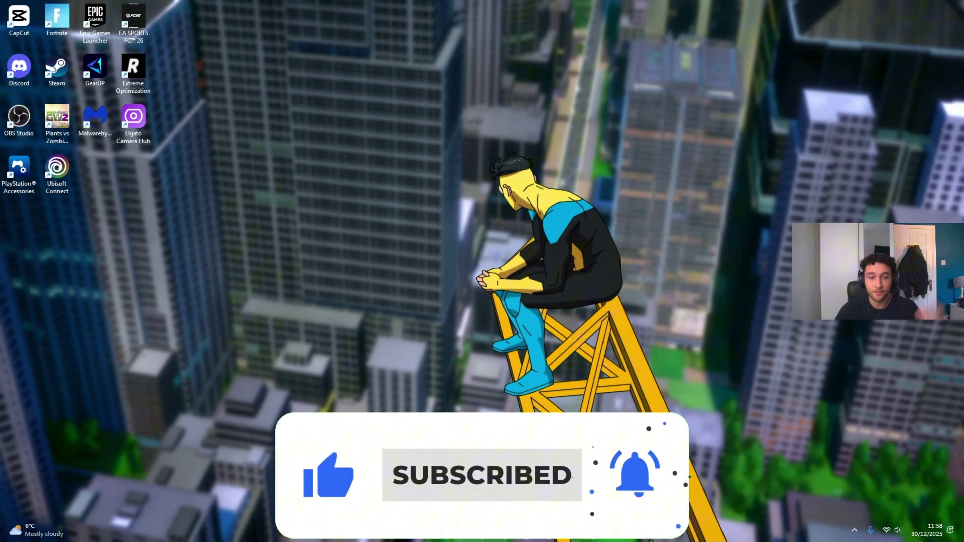
Open Advanced System Settings and confirm Performance Options visual effects stay Custom with four effects enabled.
key(super+s)
text(ad)
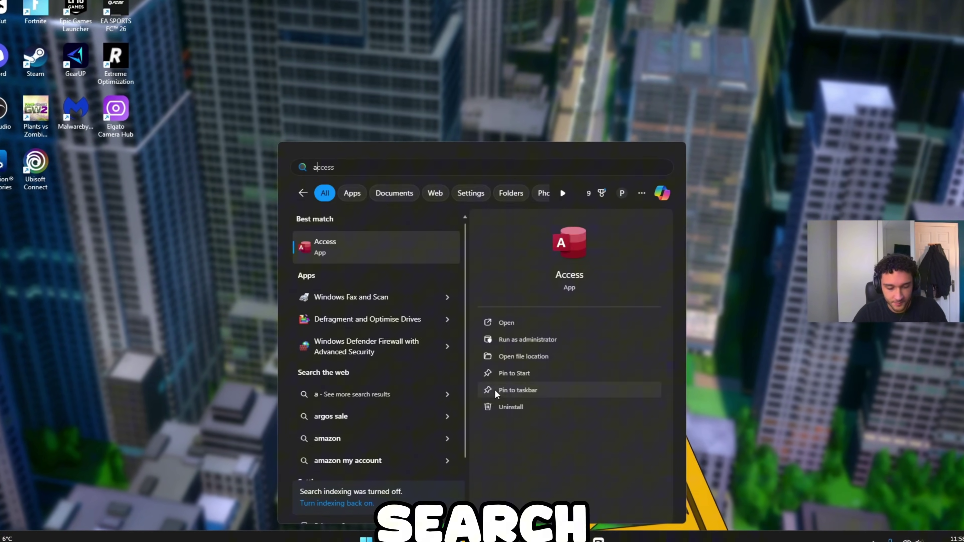
text(van)
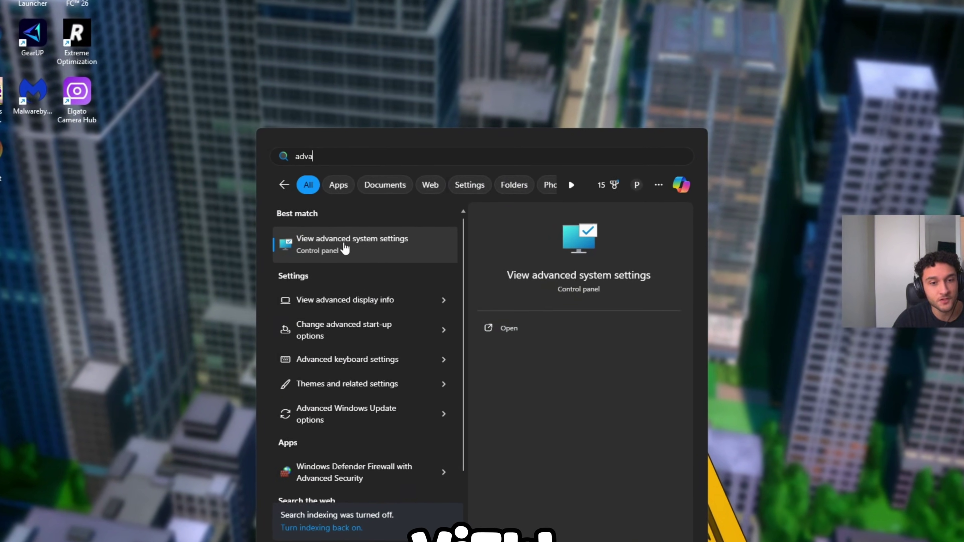
click(345, 249)
drag(106, 0, 496, 121)
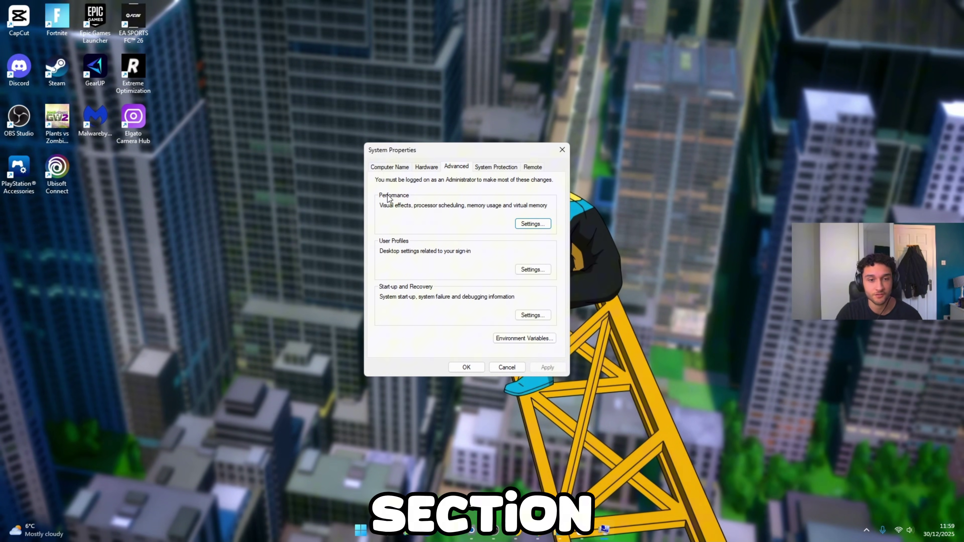
click(533, 224)
drag(453, 188, 491, 112)
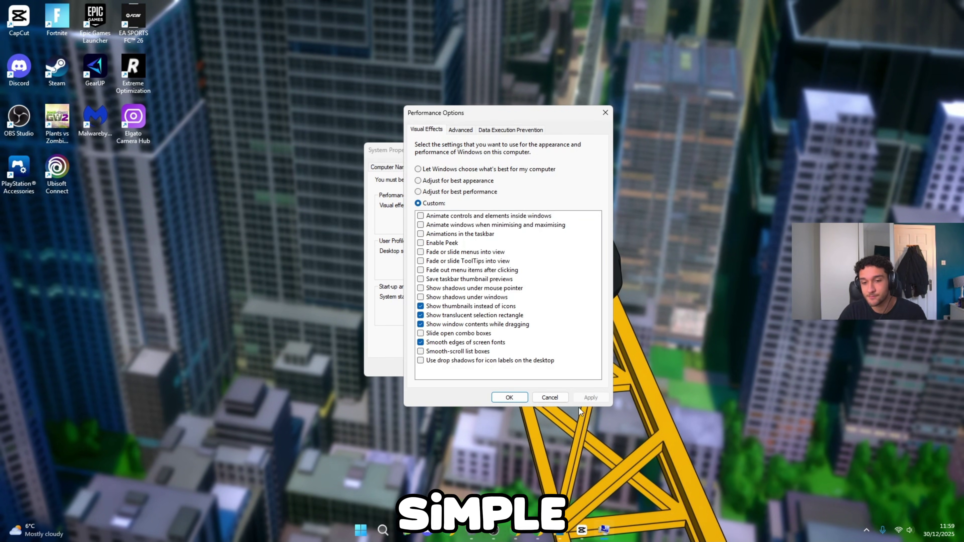
click(509, 397)
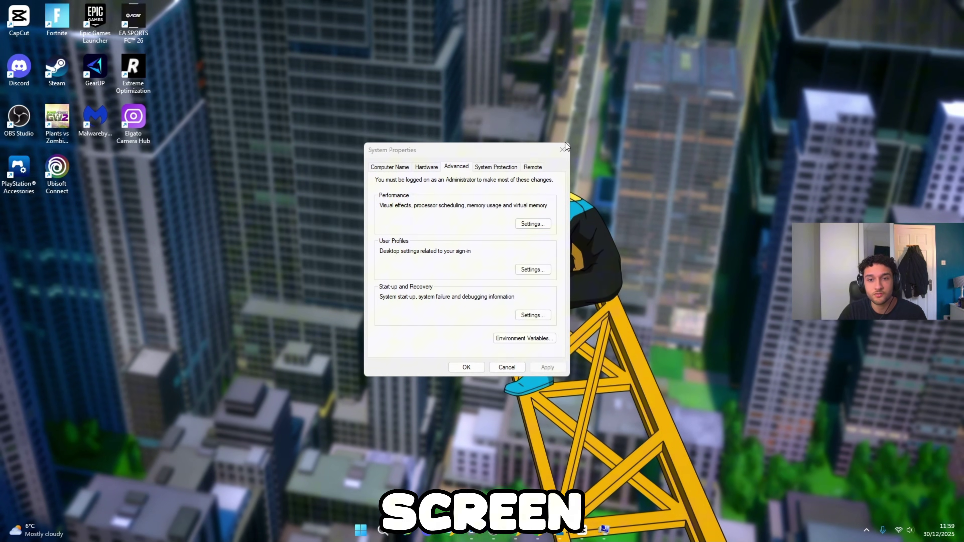
Close System Properties, open Graphics settings via a 'gpu' search, and confirm hardware-accelerated GPU scheduling is Off.
click(563, 149)
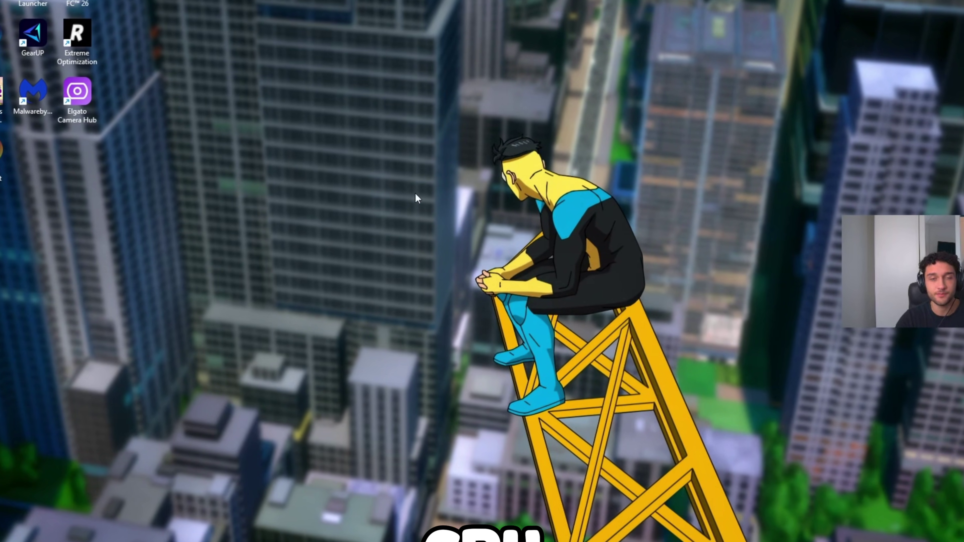
drag(646, 280, 402, 79)
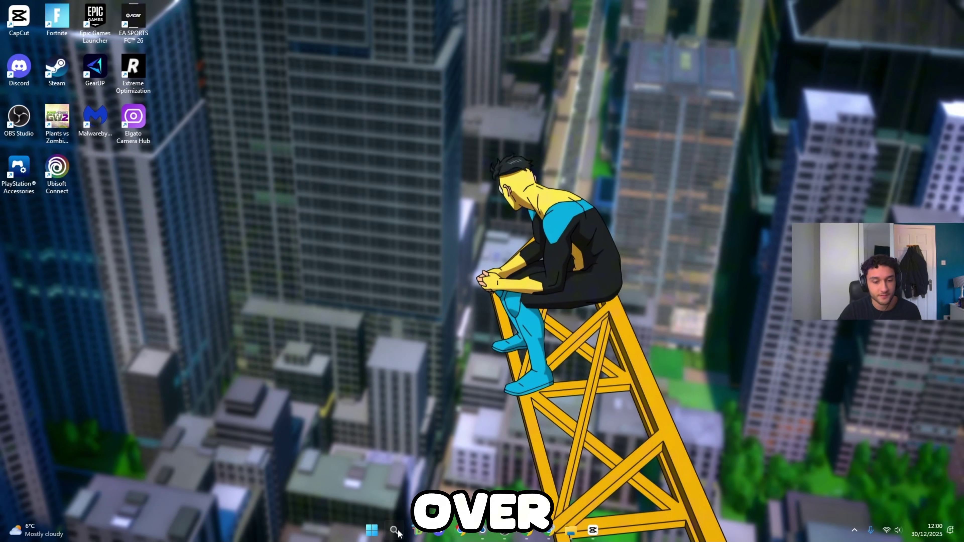
click(394, 530)
text(gpu)
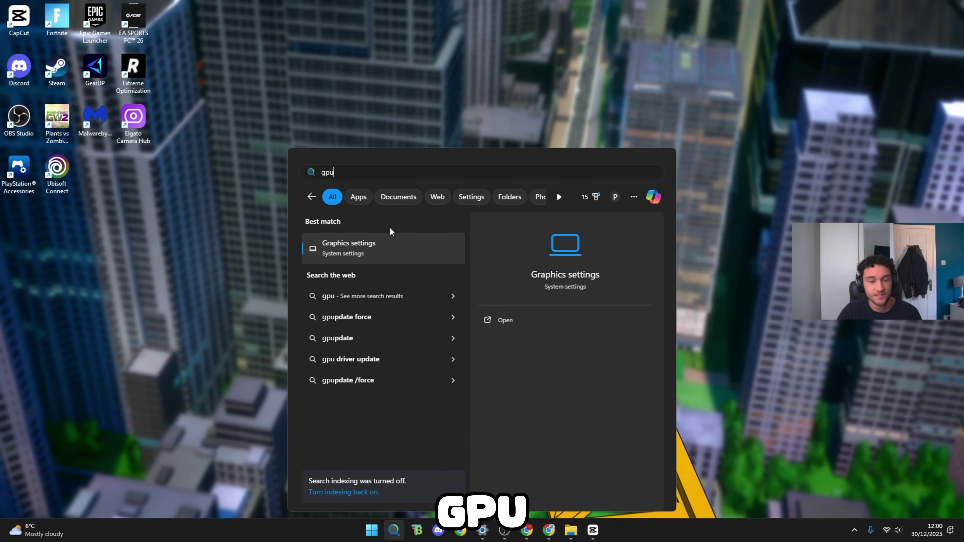
click(371, 251)
drag(549, 73, 570, 79)
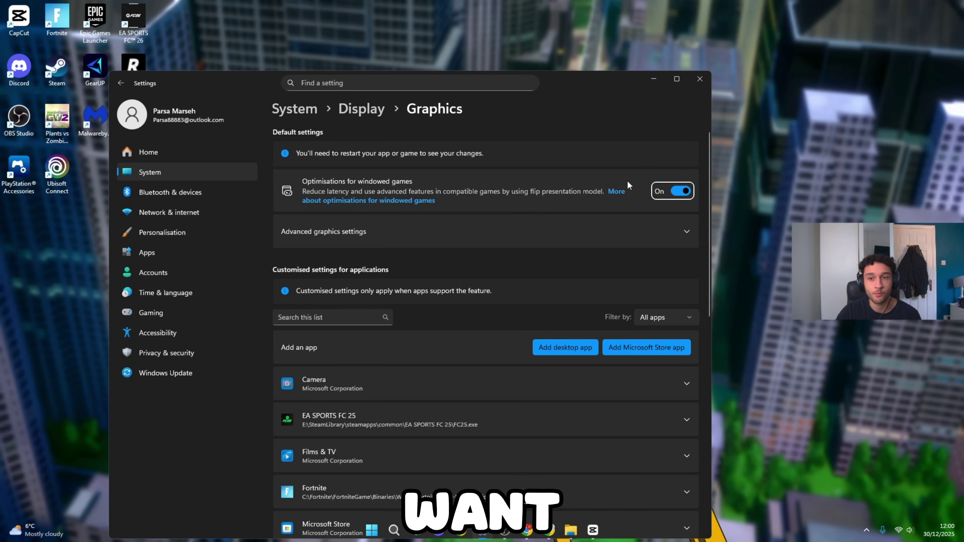
click(315, 230)
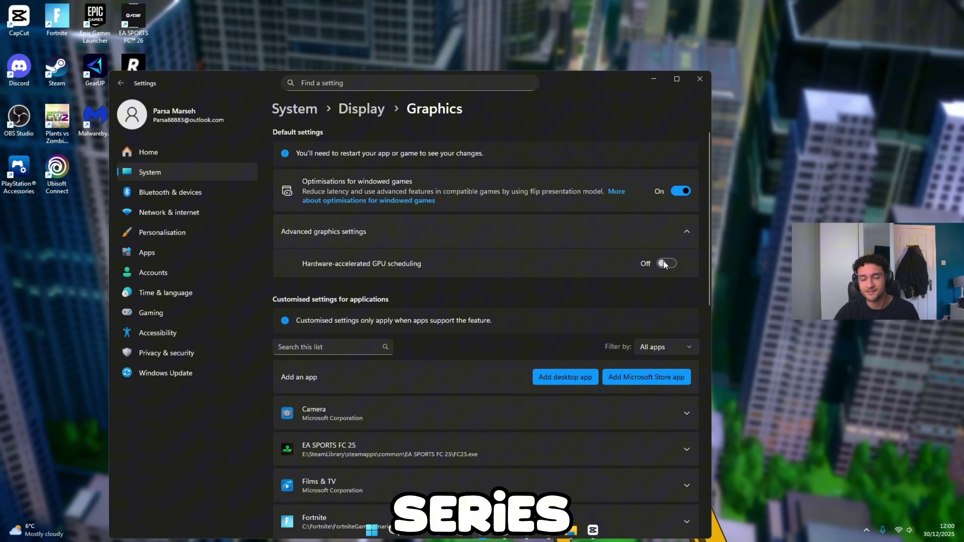
Minimize Settings and open System Configuration from a 'sys' search.
click(659, 77)
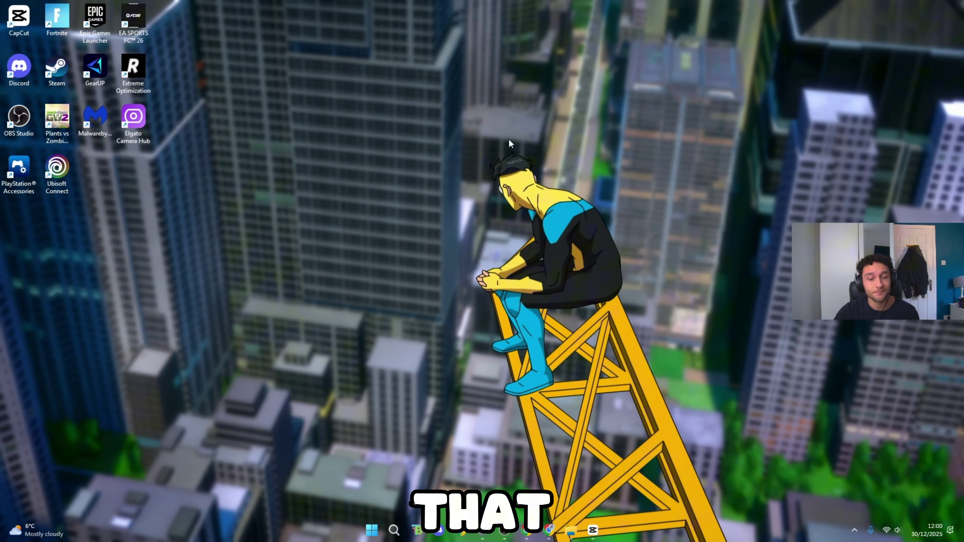
click(394, 531)
text(sys)
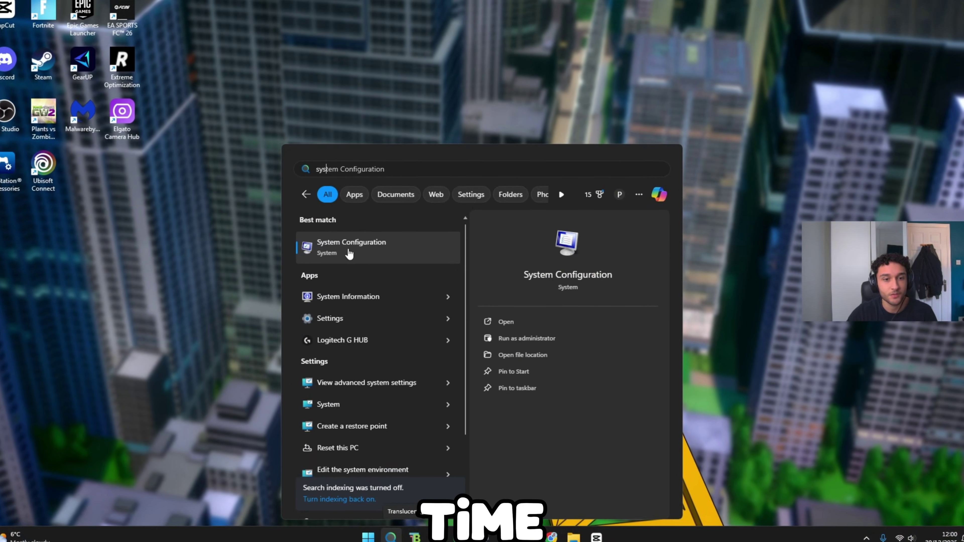
click(321, 247)
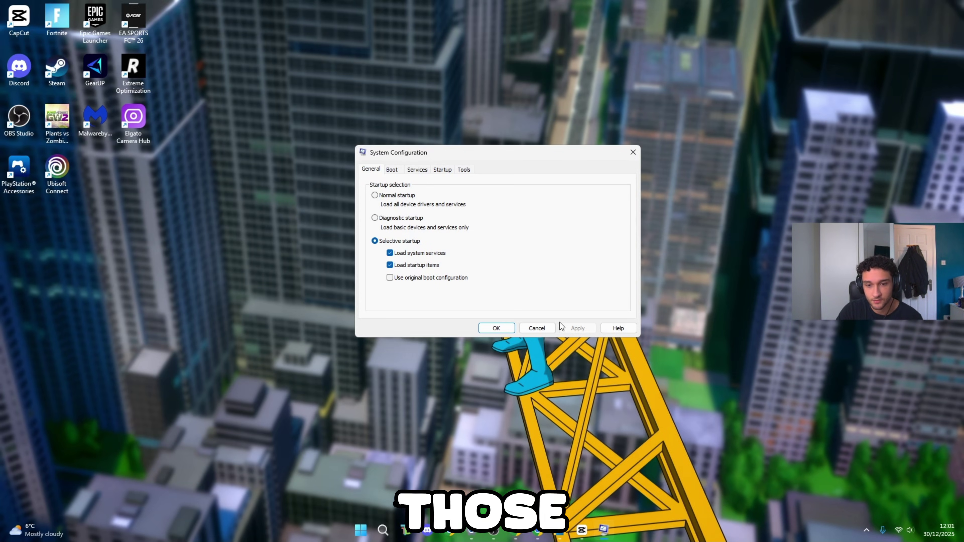
On the Boot tab, change the boot timeout from 5 to 3 seconds.
click(394, 171)
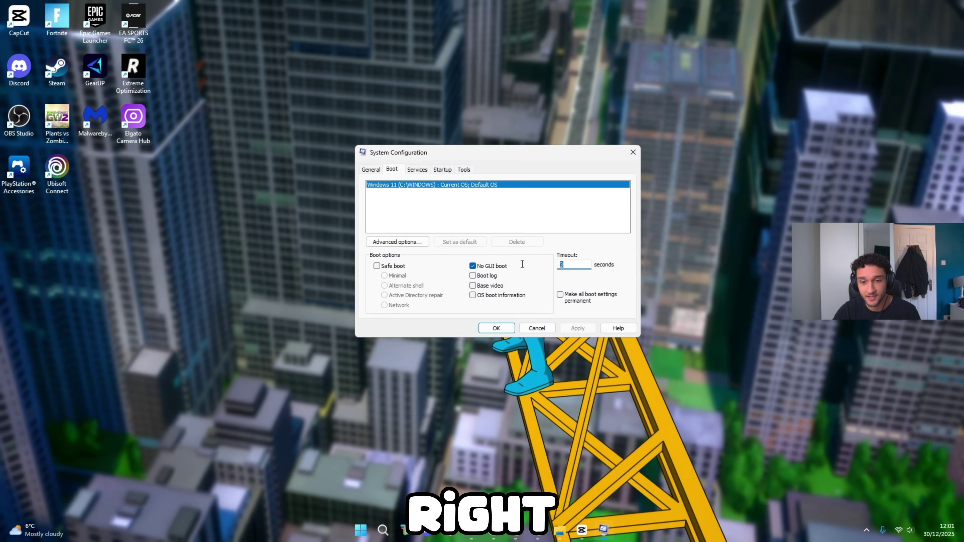
key(BackSpace)
text(1)
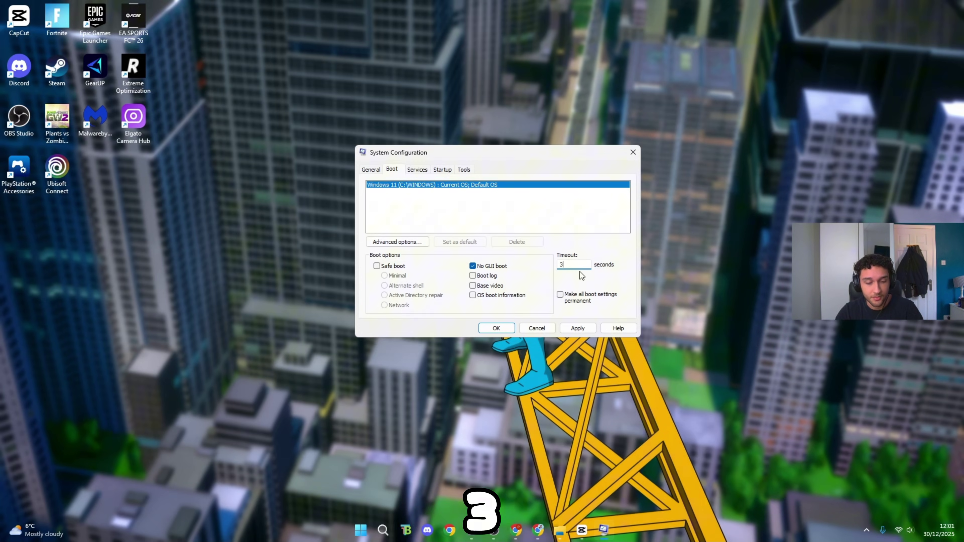
text(3)
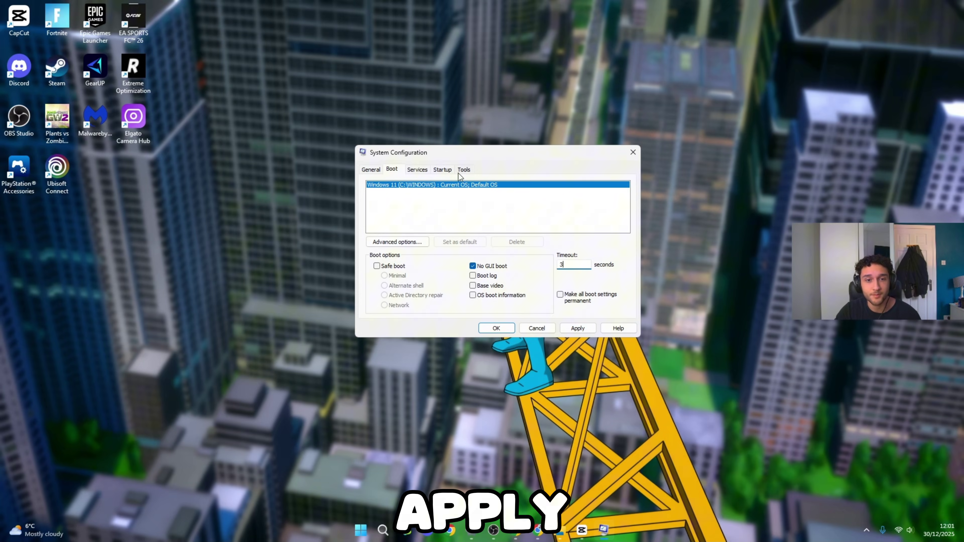
Set the advanced boot options to 16 processors and apply the boot changes.
click(393, 243)
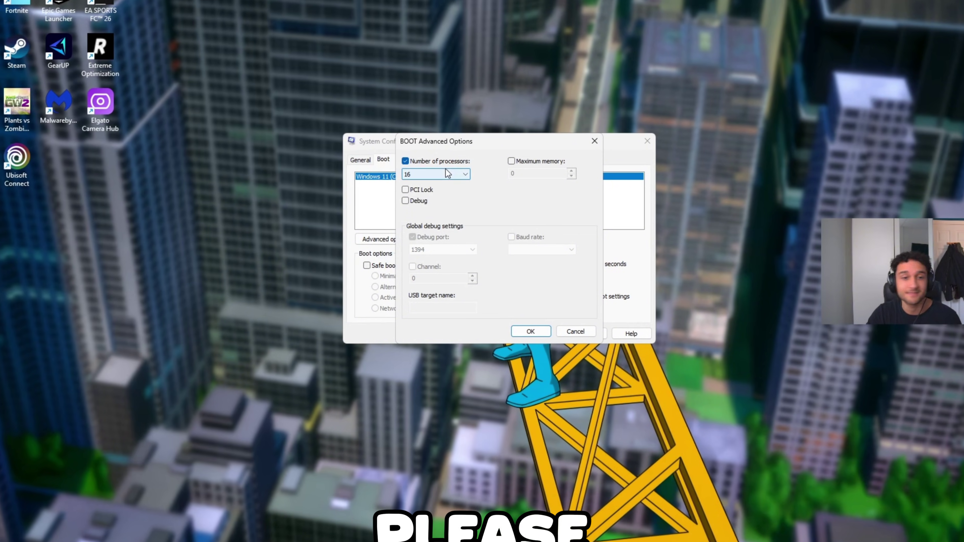
click(459, 183)
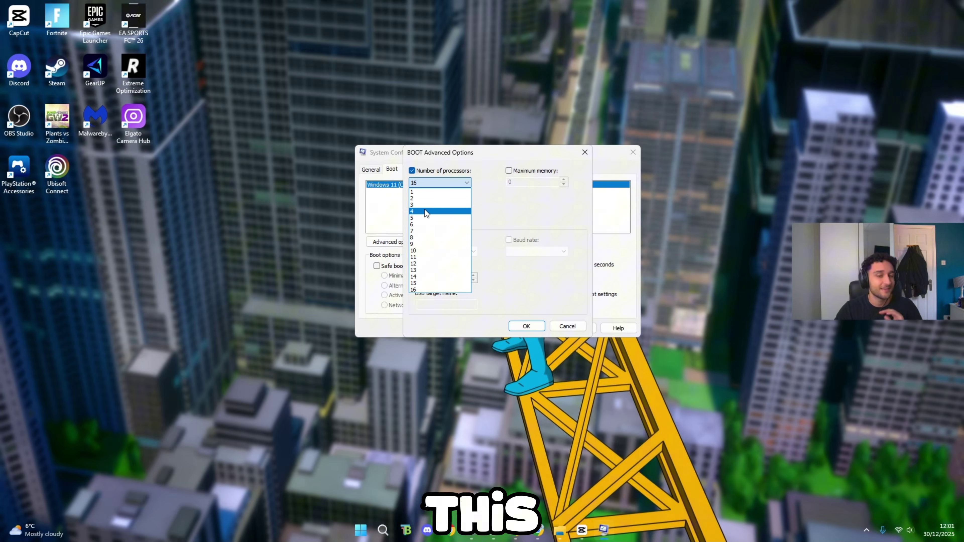
click(441, 289)
click(525, 326)
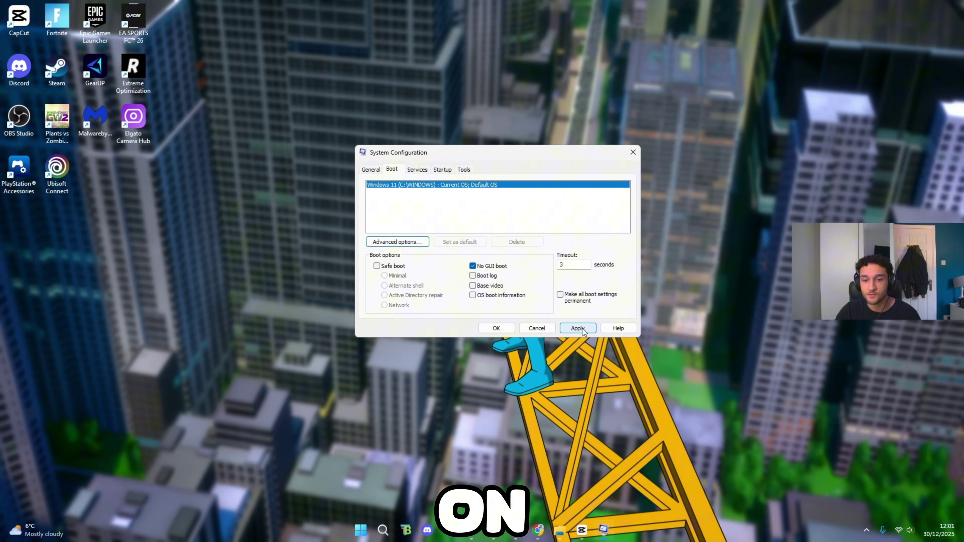
click(503, 328)
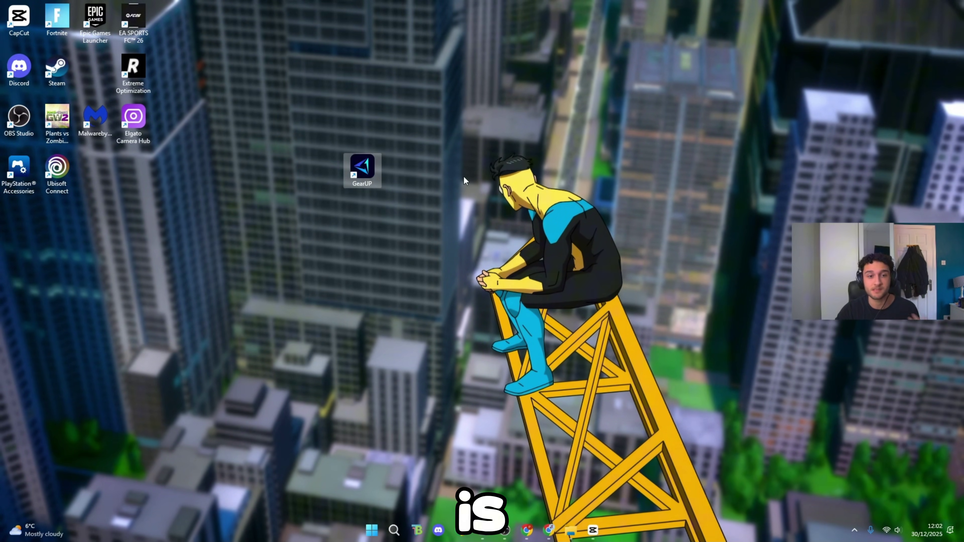
Launch GearUP and start a Fortnite boost with auto server region and node.
double_click(359, 169)
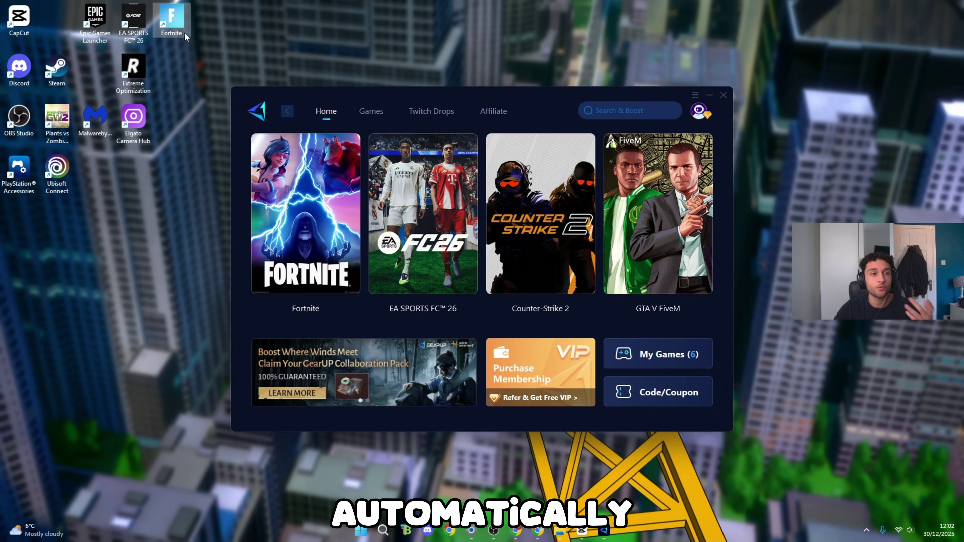
drag(184, 33, 76, 35)
mouse_move(333, 197)
click(284, 203)
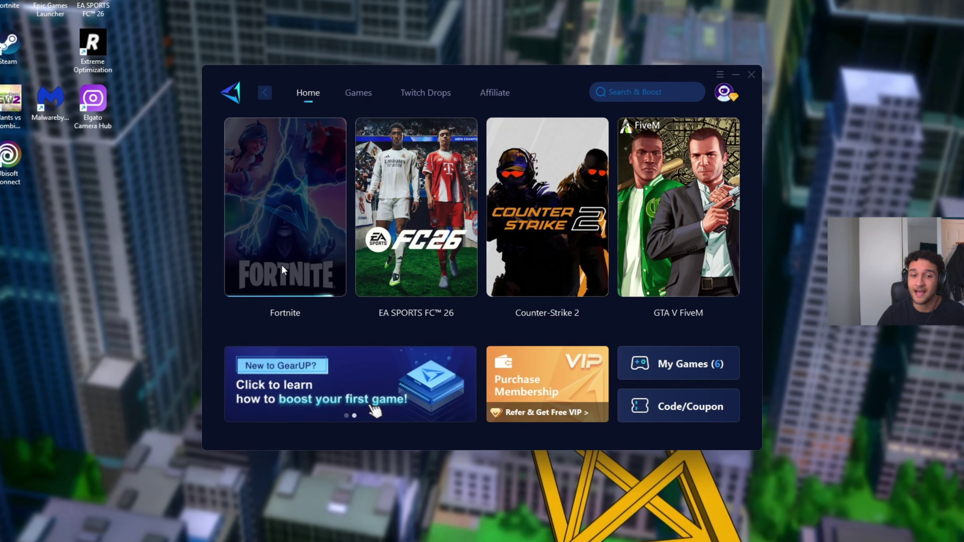
click(282, 265)
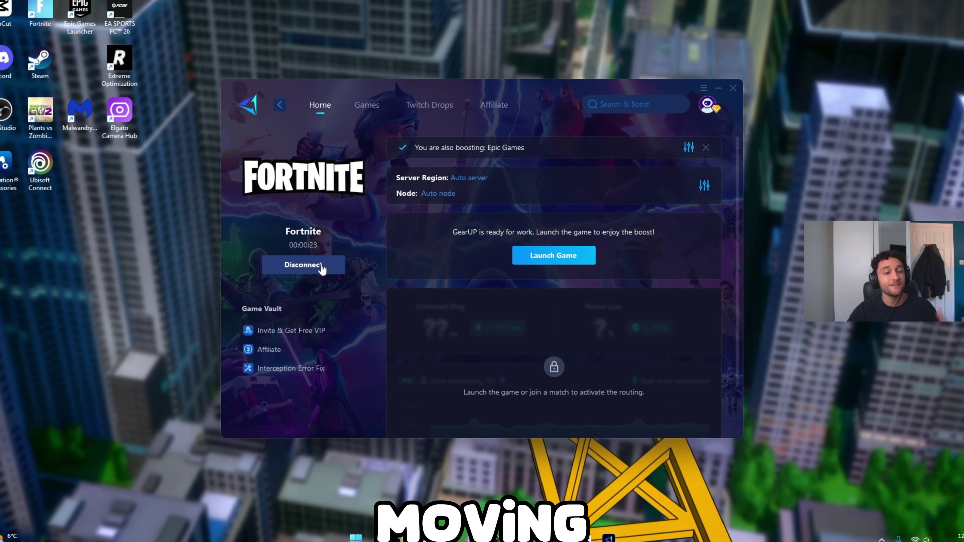
End the Fortnite boost, hide GearUP, and open Network and Sharing Centre in Control Panel.
click(310, 265)
click(437, 297)
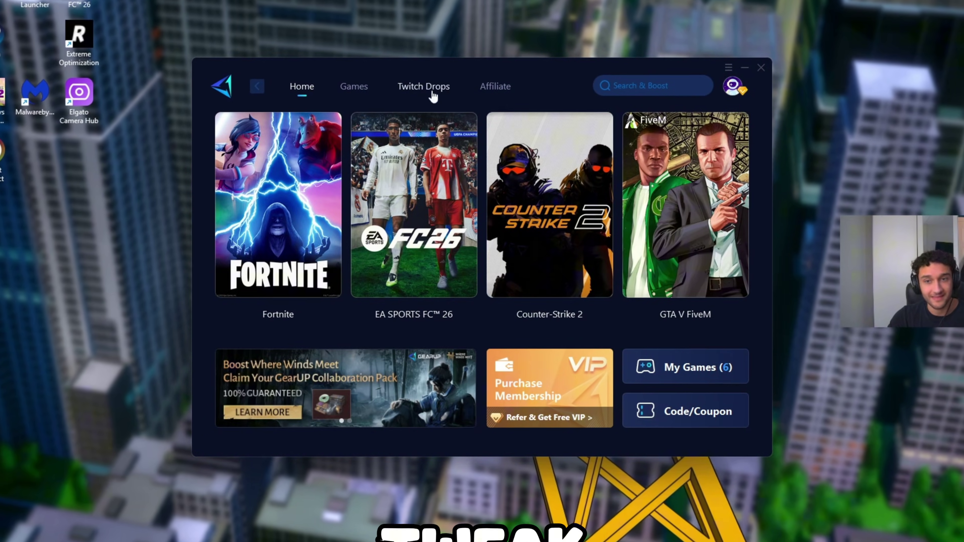
click(749, 65)
key(super)
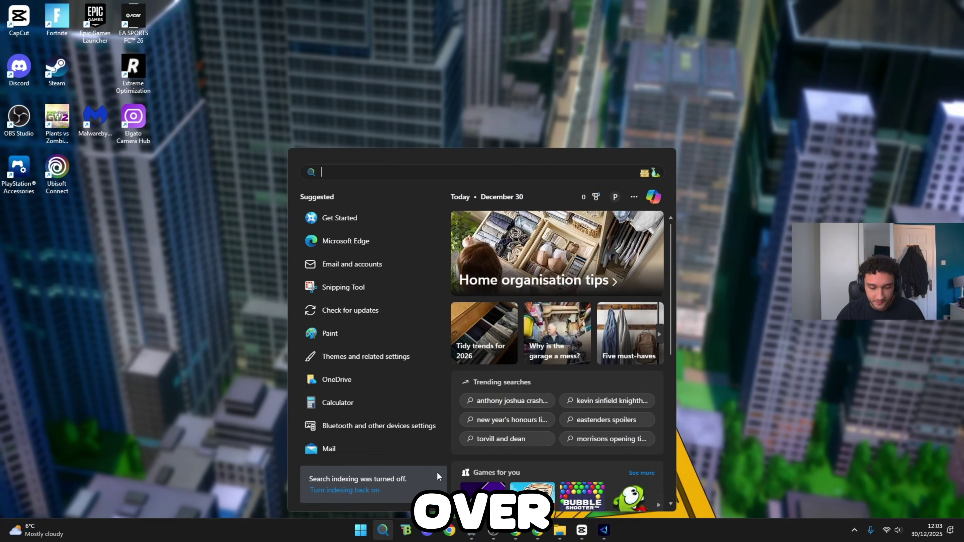
text(contr)
click(370, 245)
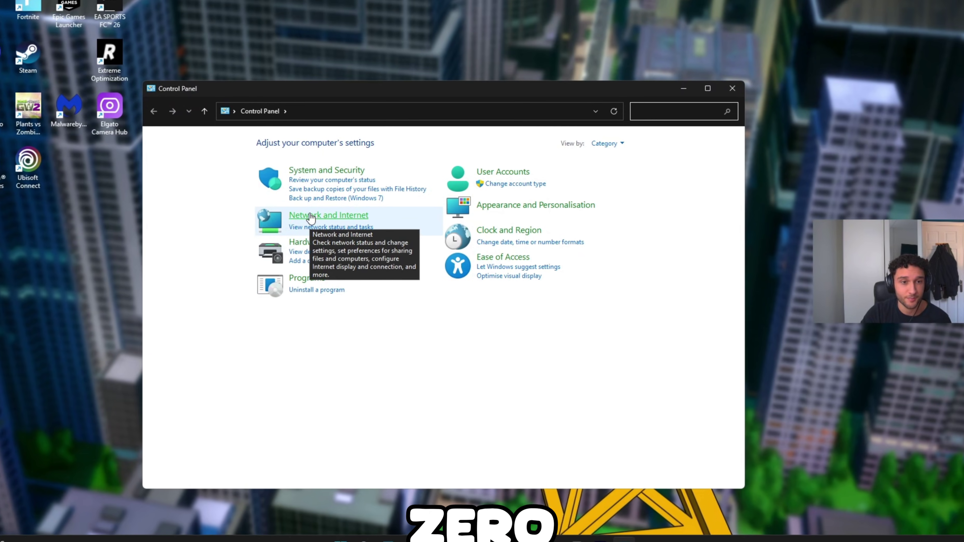
click(321, 220)
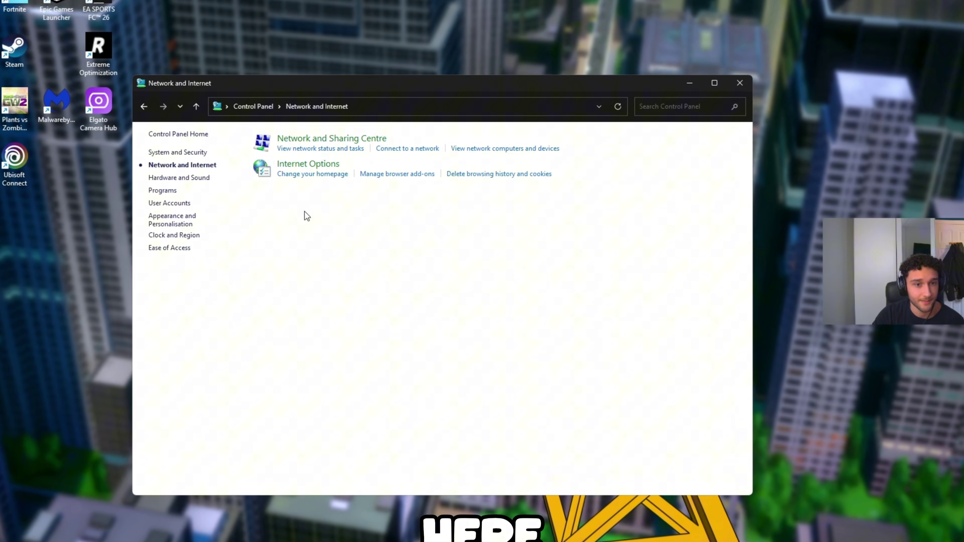
click(323, 135)
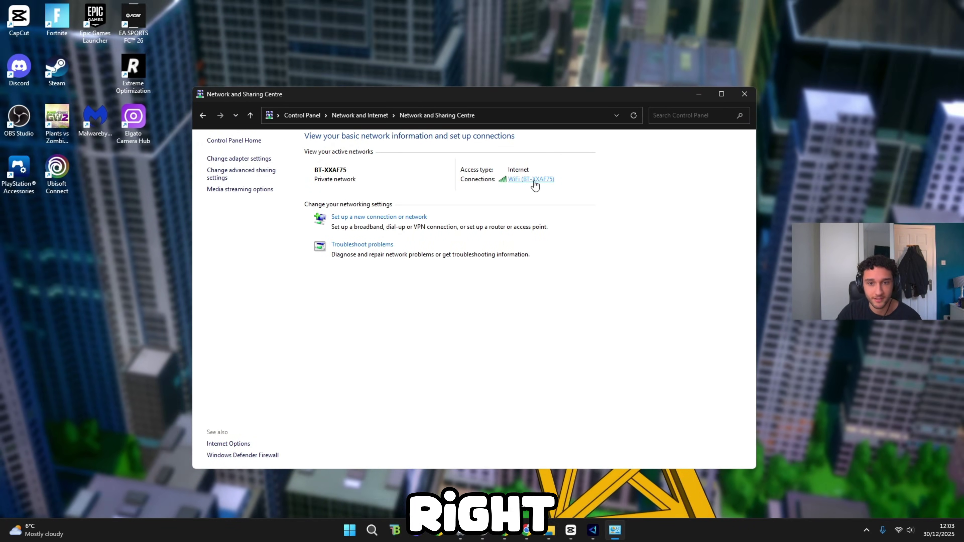
Open the Wi-Fi connection's properties and select Internet Protocol Version 4 (TCP/IPv4).
click(536, 184)
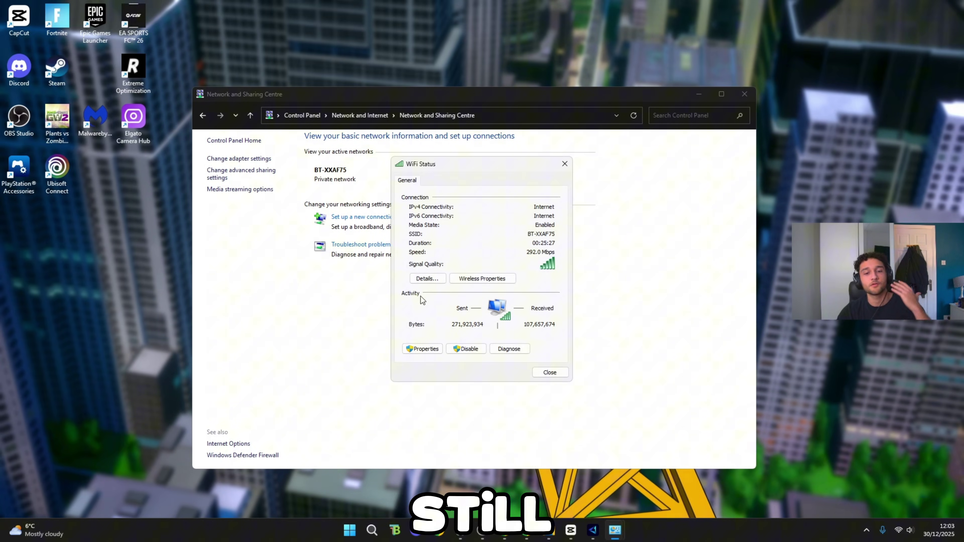
click(430, 349)
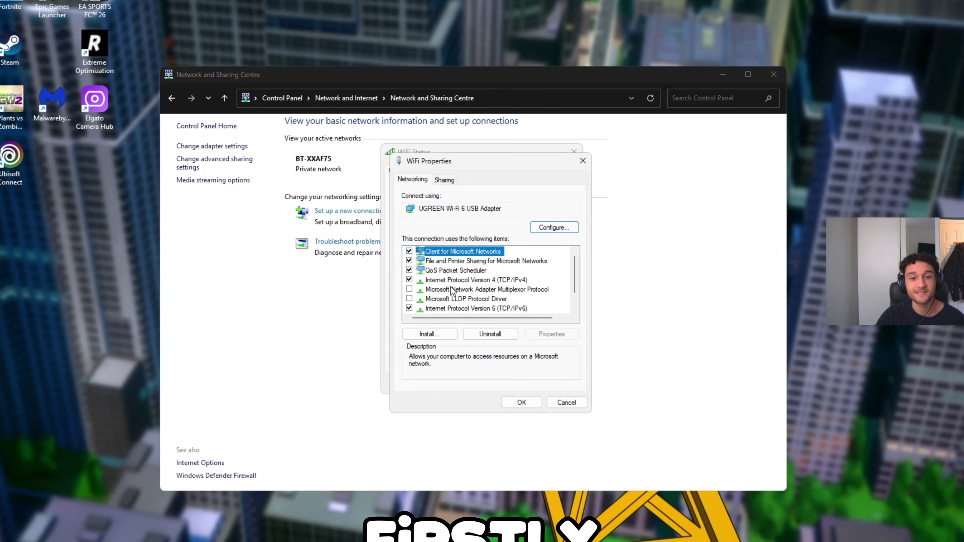
click(452, 289)
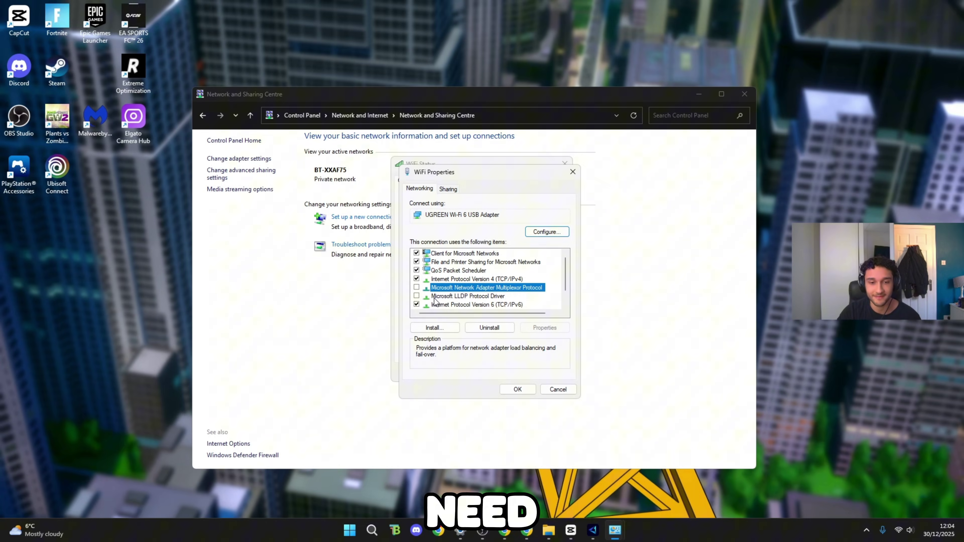
click(446, 297)
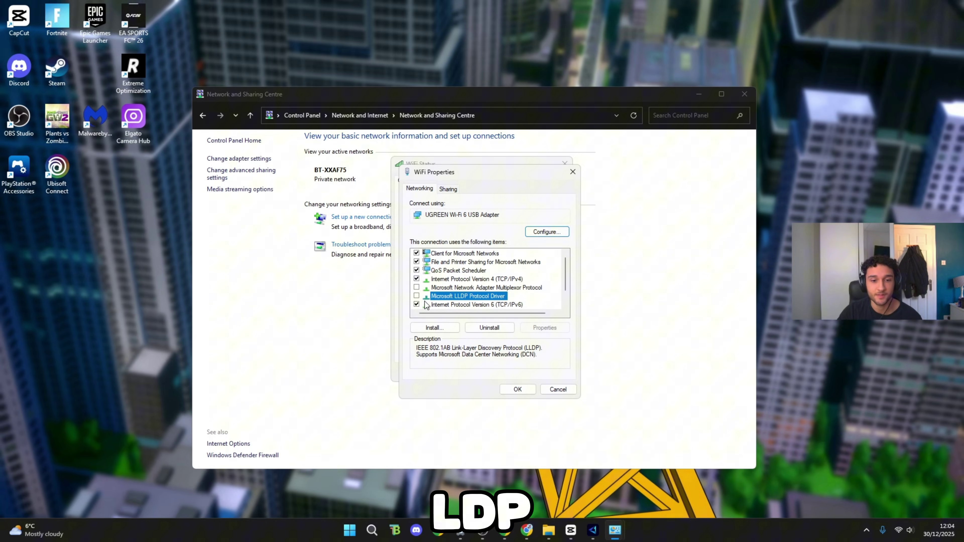
scroll(454, 297, down, 1)
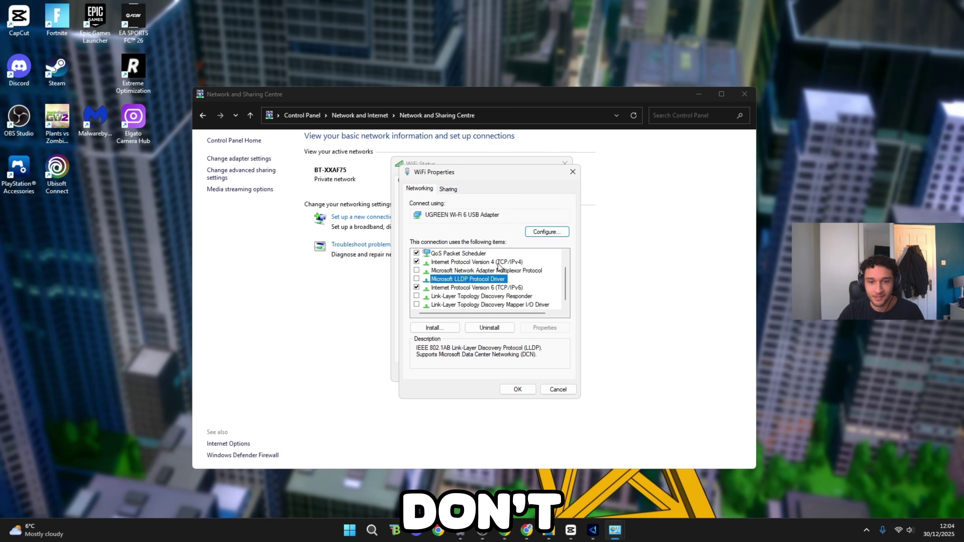
click(499, 262)
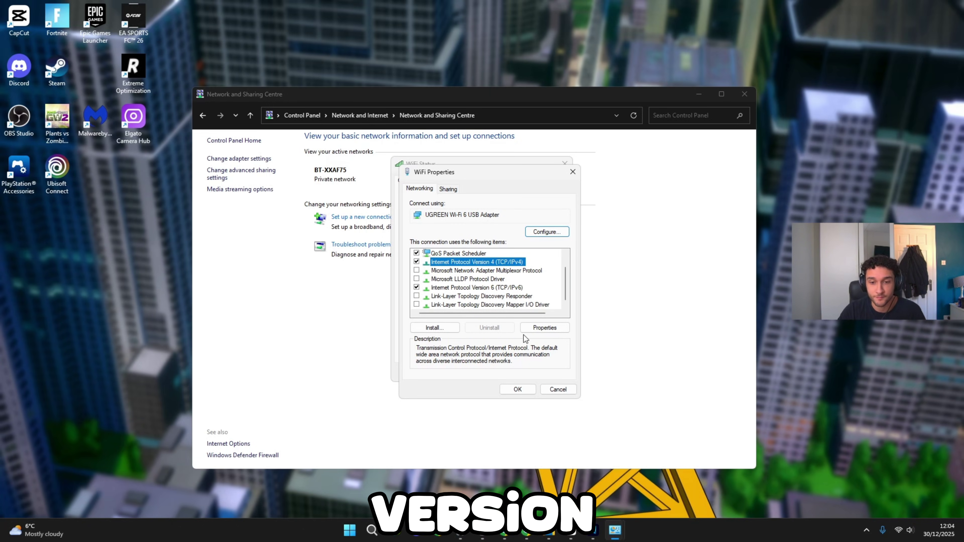
click(544, 327)
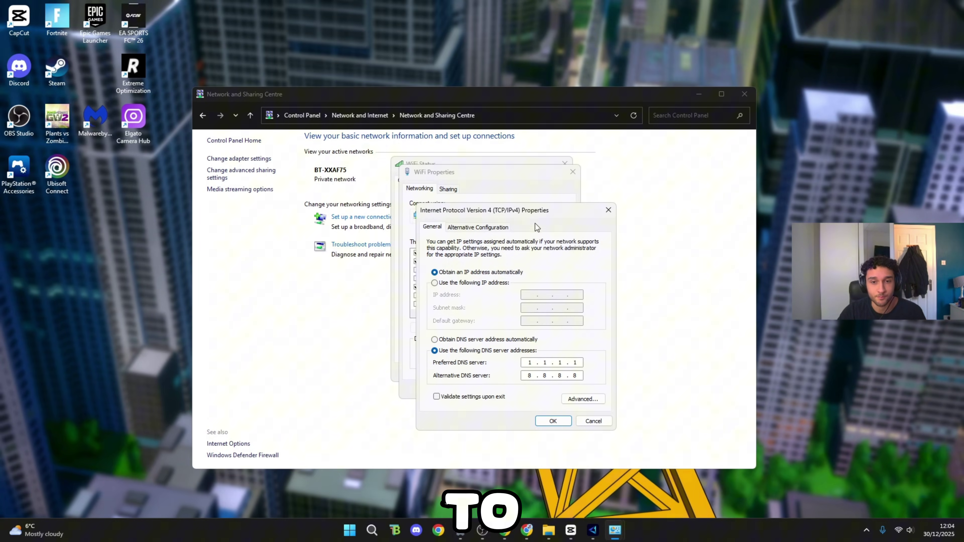
drag(535, 222, 481, 150)
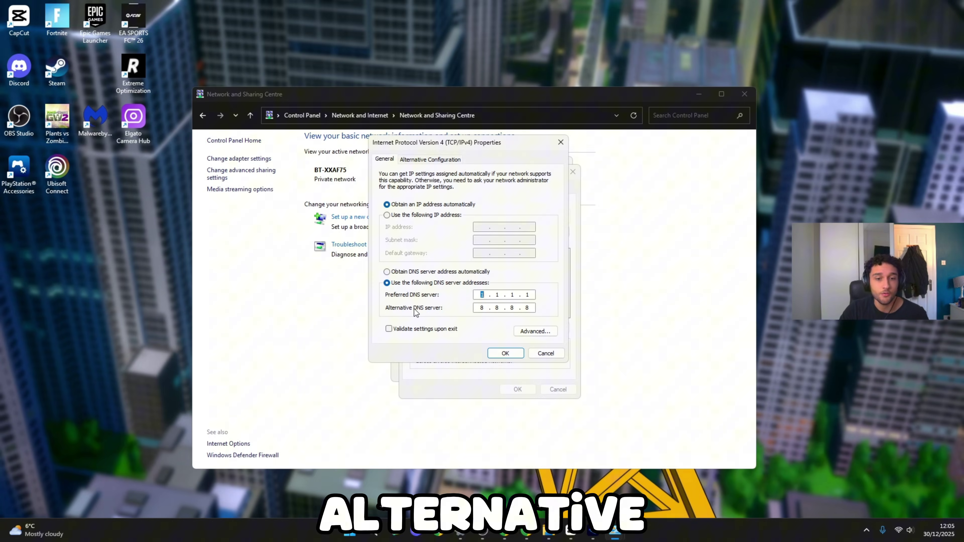
click(487, 307)
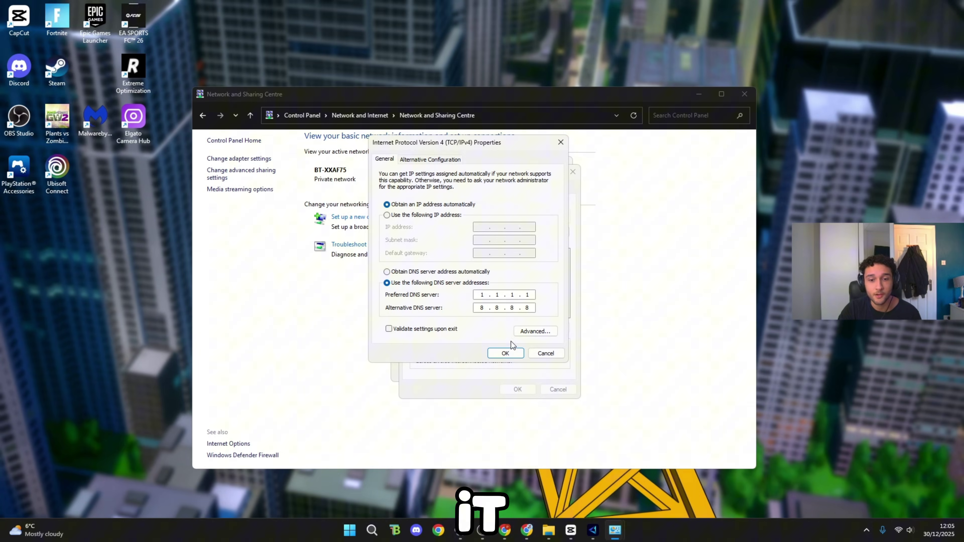
Save the DNS settings and open the Wi-Fi adapter's configuration to check power management.
click(505, 353)
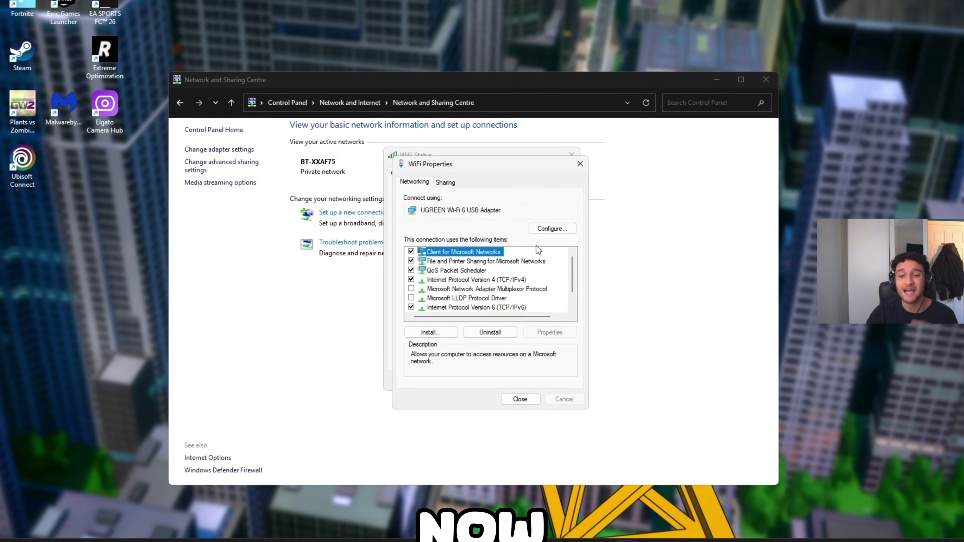
click(550, 230)
click(517, 311)
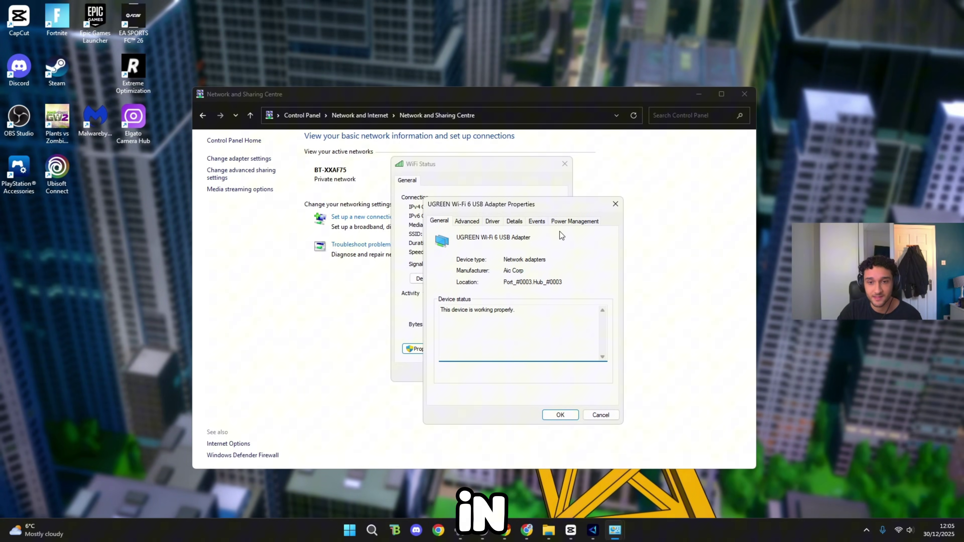
click(565, 221)
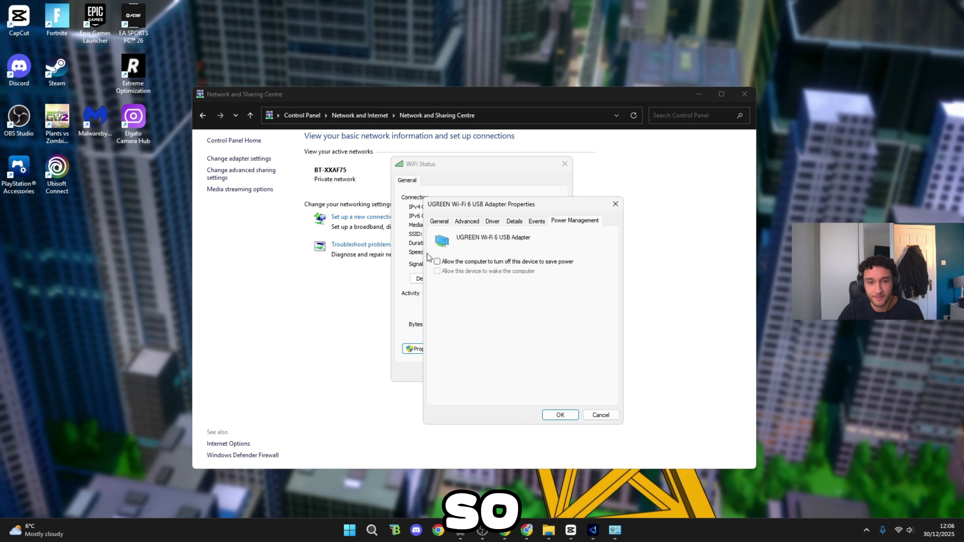
Set the adapter's 802.11 Wireless Mode to 802.11a/b/g/n/ac/ax and keep Tx Adaptivity disabled.
click(468, 220)
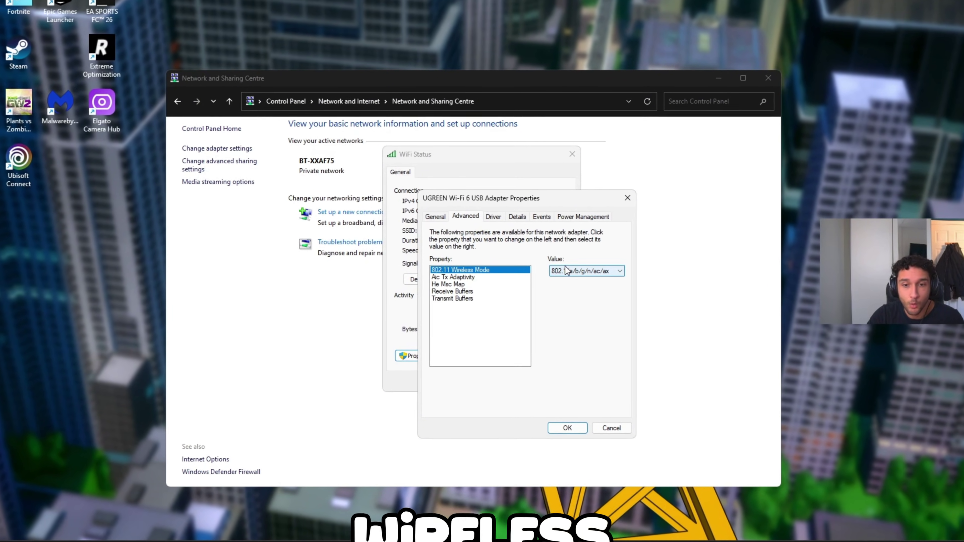
click(577, 271)
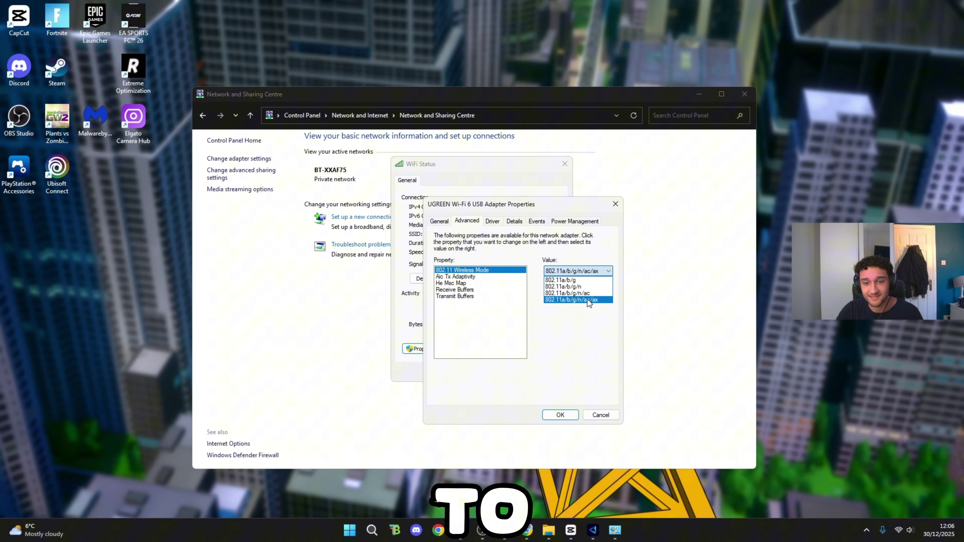
click(596, 300)
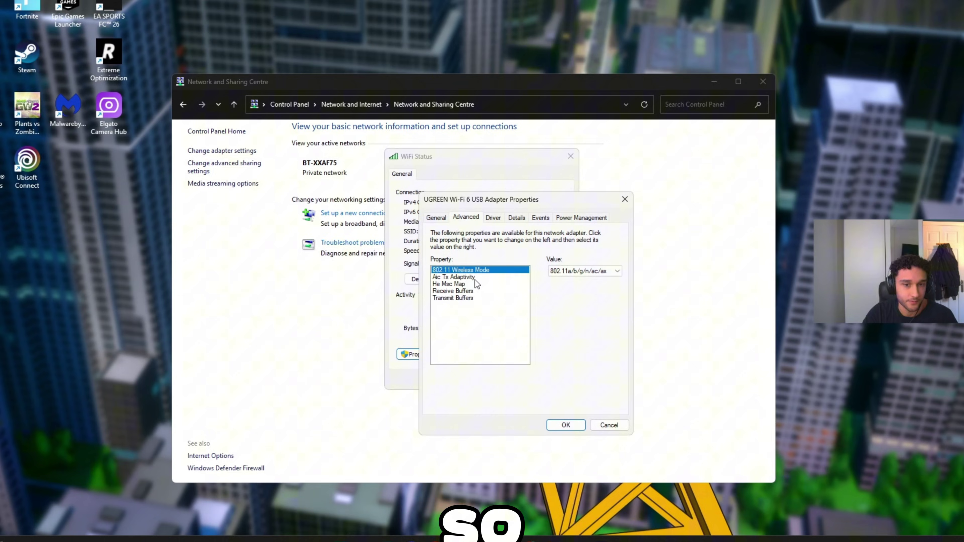
click(455, 276)
click(569, 272)
click(572, 281)
Keep He Msc Map at He Msc11, review the buffers, then apply and close the Wi-Fi dialogs.
click(448, 287)
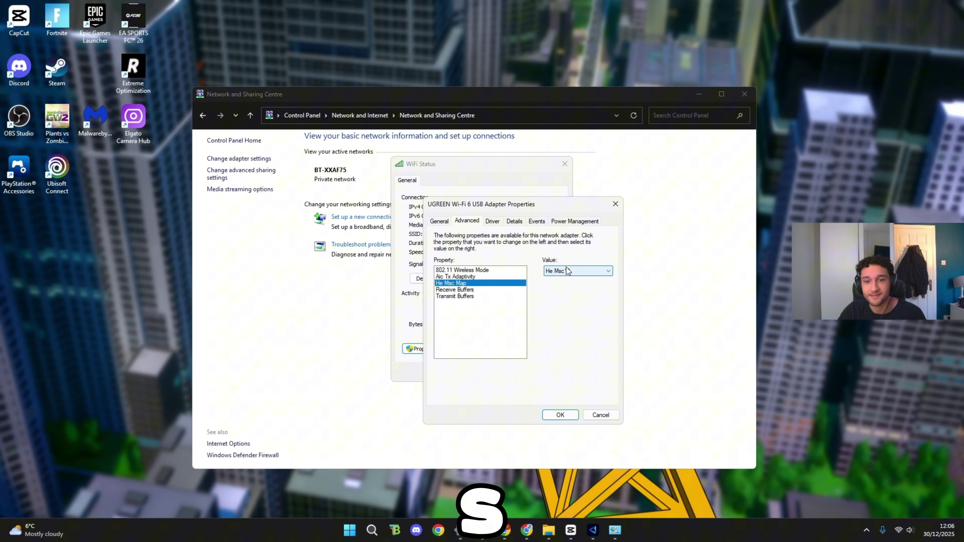
click(566, 270)
click(568, 281)
click(467, 290)
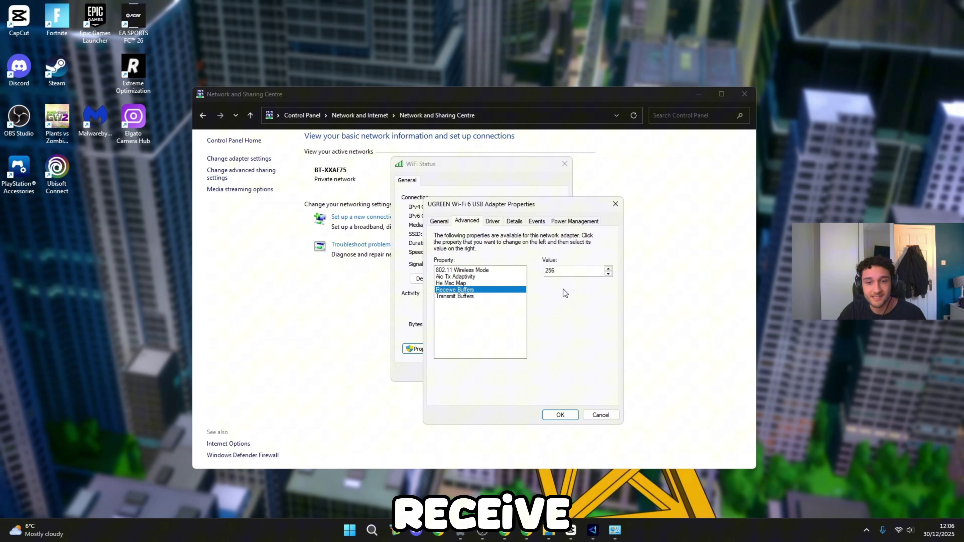
click(472, 296)
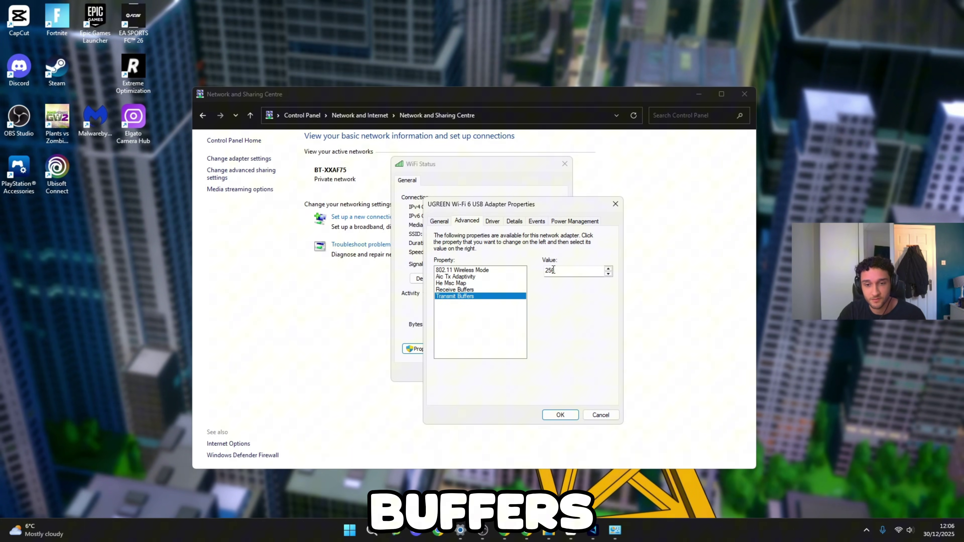
click(561, 415)
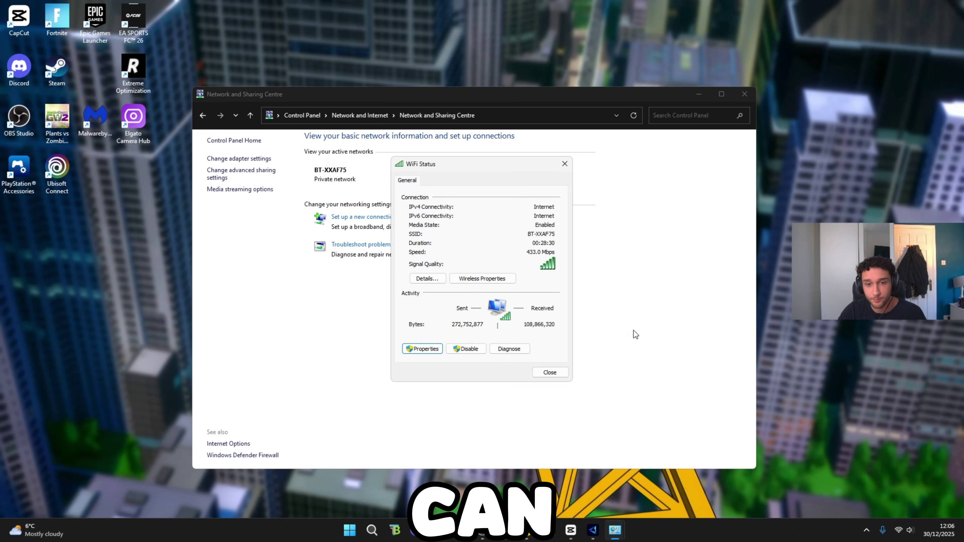
click(542, 372)
Minimize Network and Sharing Centre, place GearUP beside Steam, and open Services from Task Manager.
click(700, 97)
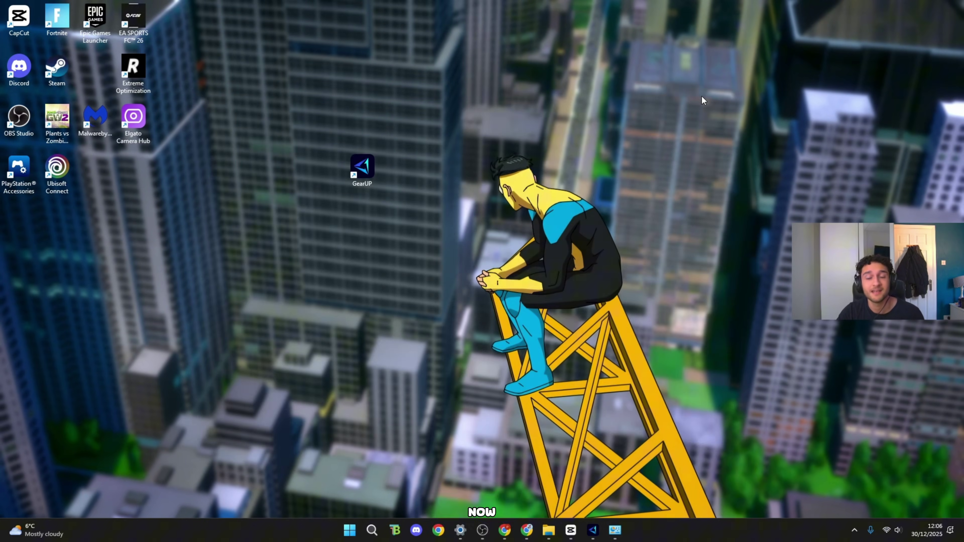
drag(372, 167, 95, 68)
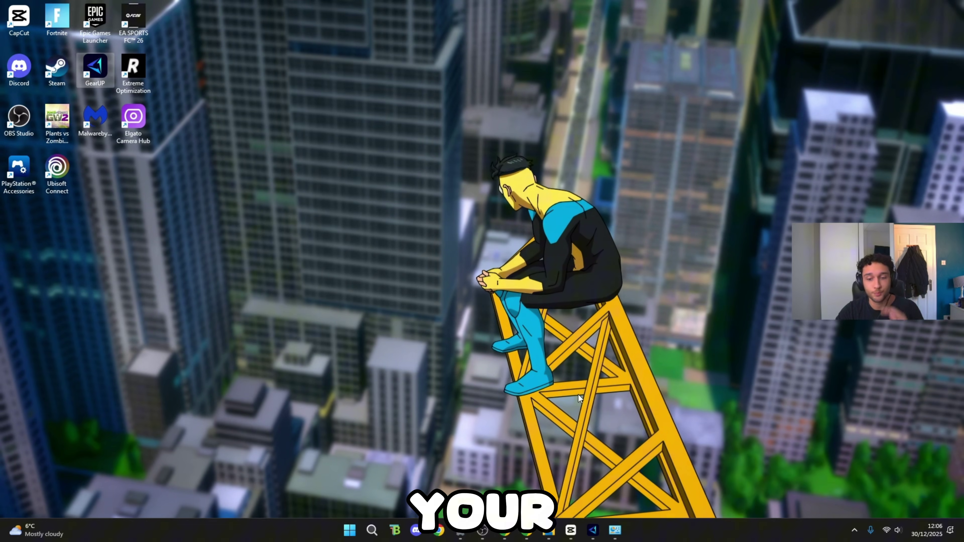
right_click(672, 531)
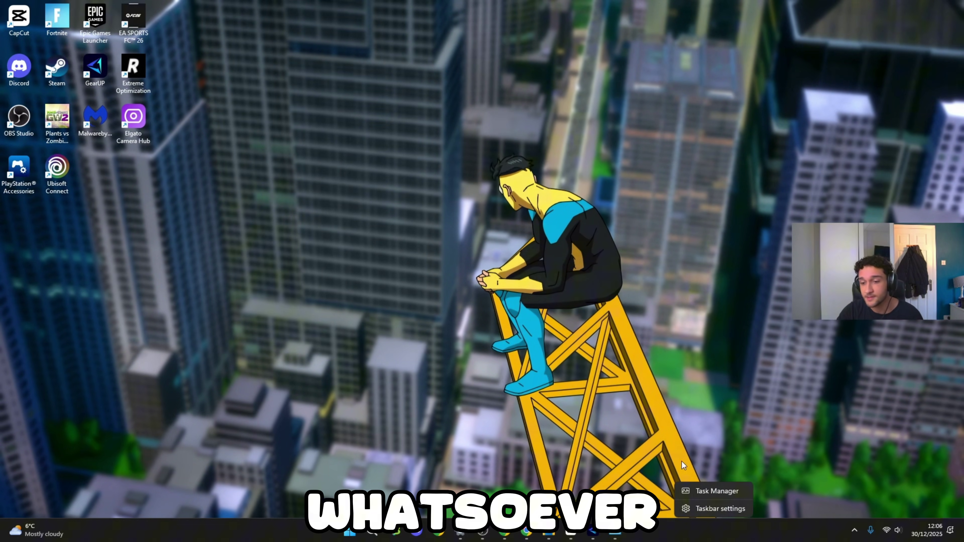
click(706, 491)
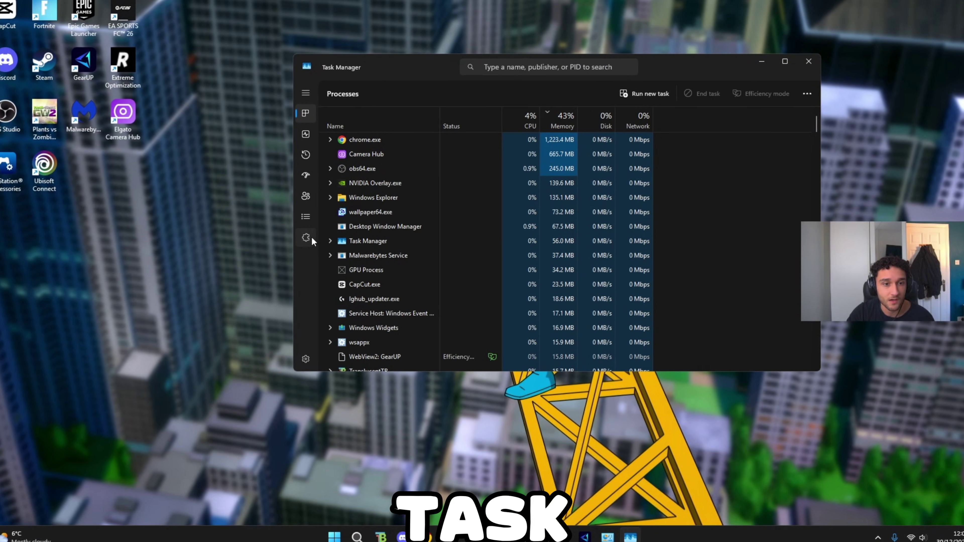
click(289, 252)
click(774, 87)
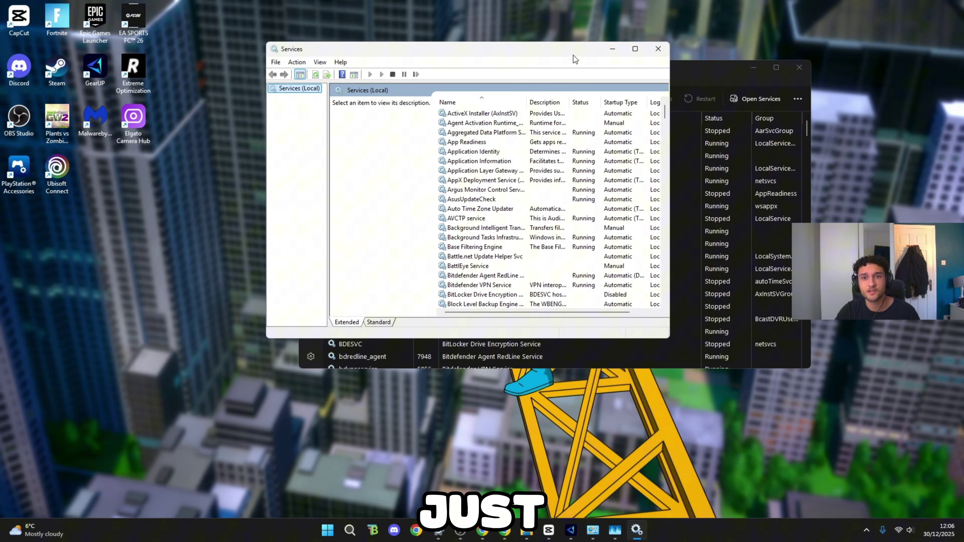
drag(572, 54, 644, 136)
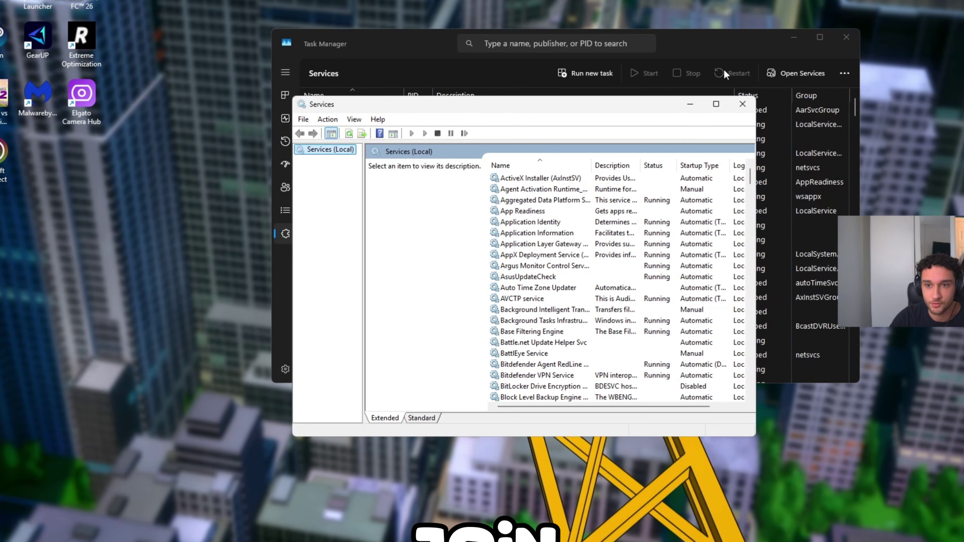
Maximize Services and set the SysMain service's startup type to Disabled.
click(711, 107)
scroll(843, 94, down, 6)
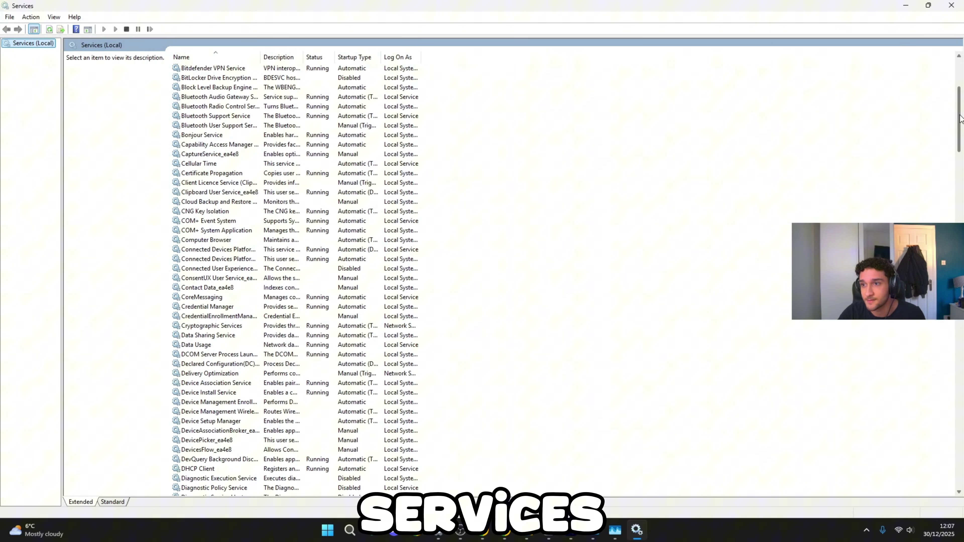
drag(960, 118, 960, 371)
click(197, 317)
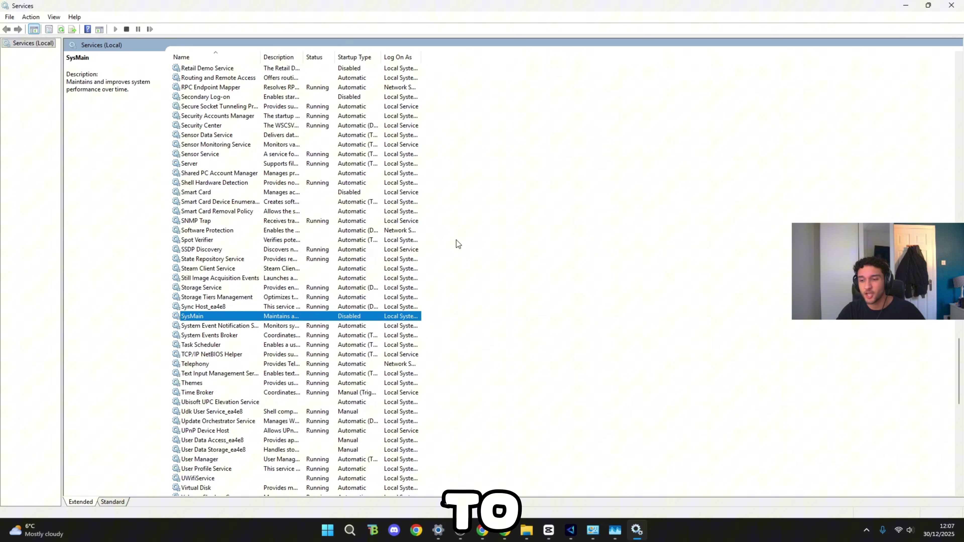
right_click(194, 317)
click(243, 415)
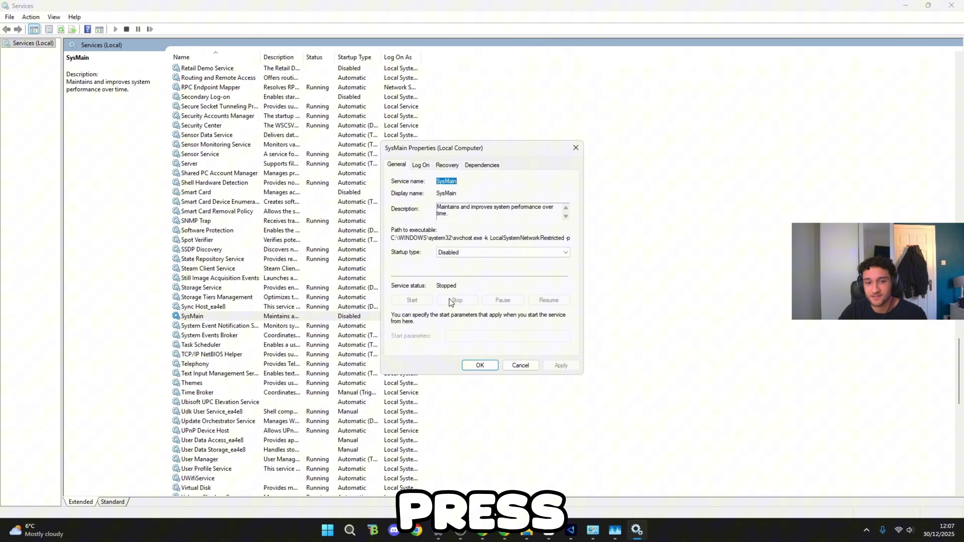
click(461, 252)
click(464, 280)
click(481, 367)
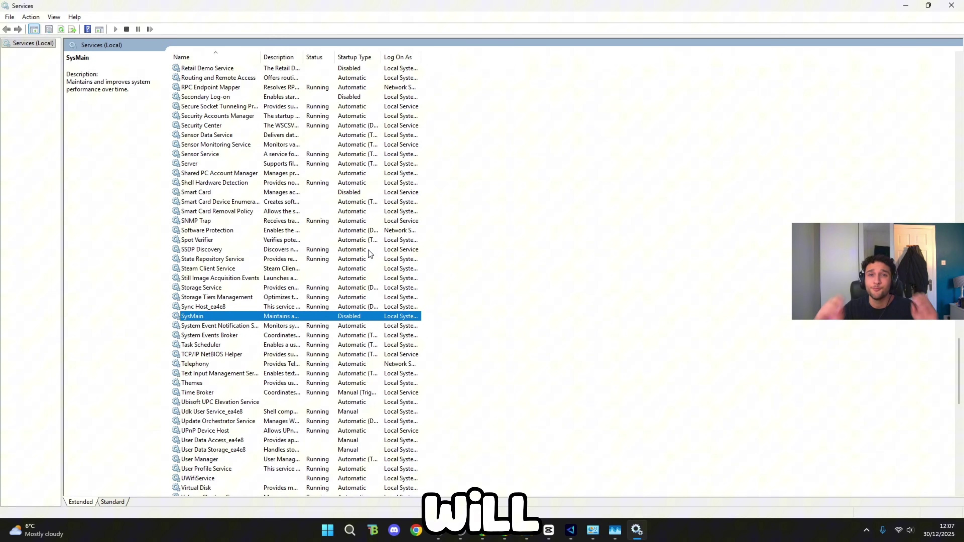
Keep the Xbox Accessory Management service's startup type at Disabled.
scroll(310, 270, down, 12)
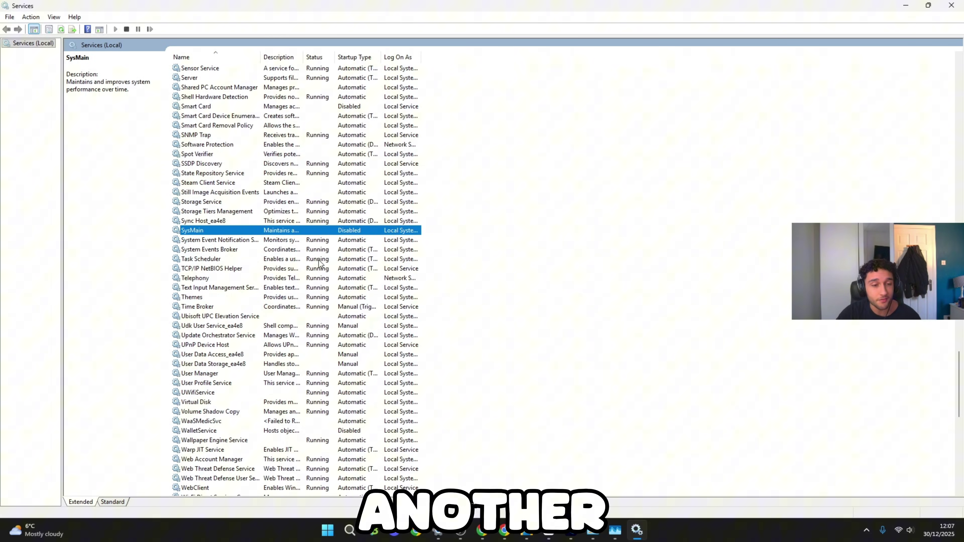
scroll(310, 270, down, 7)
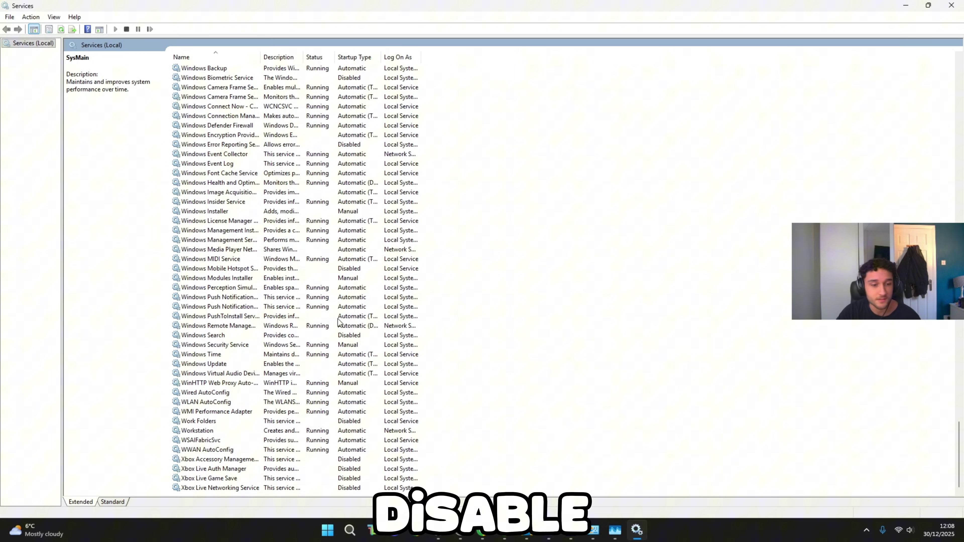
click(212, 460)
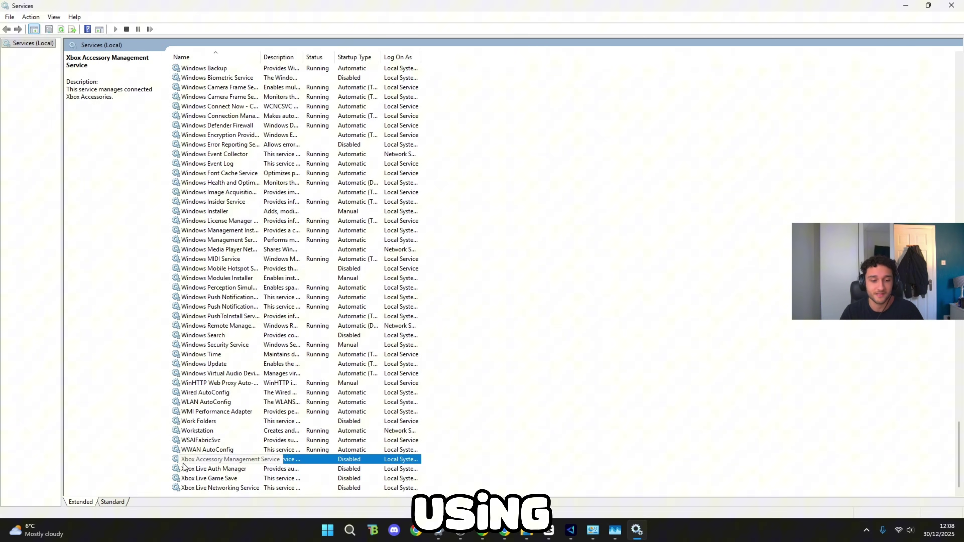
right_click(221, 462)
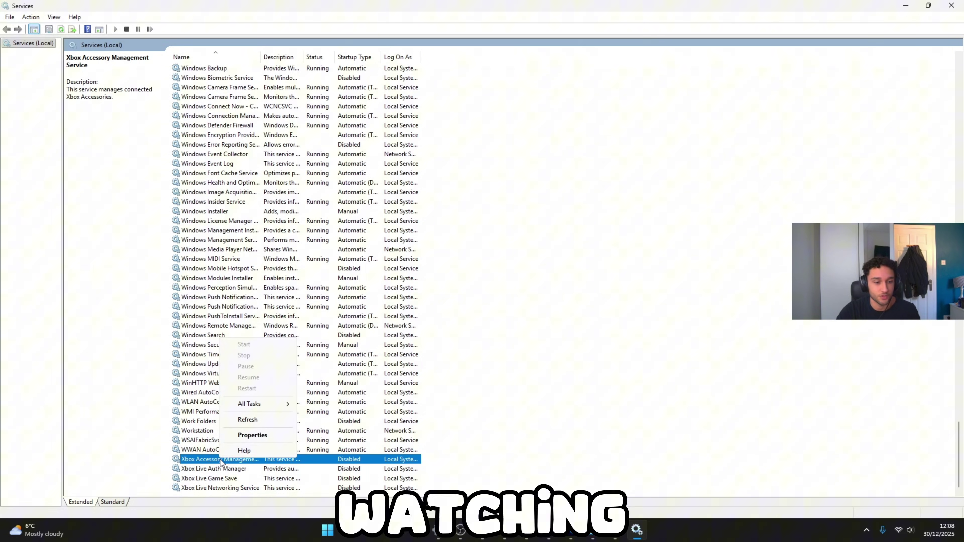
click(258, 434)
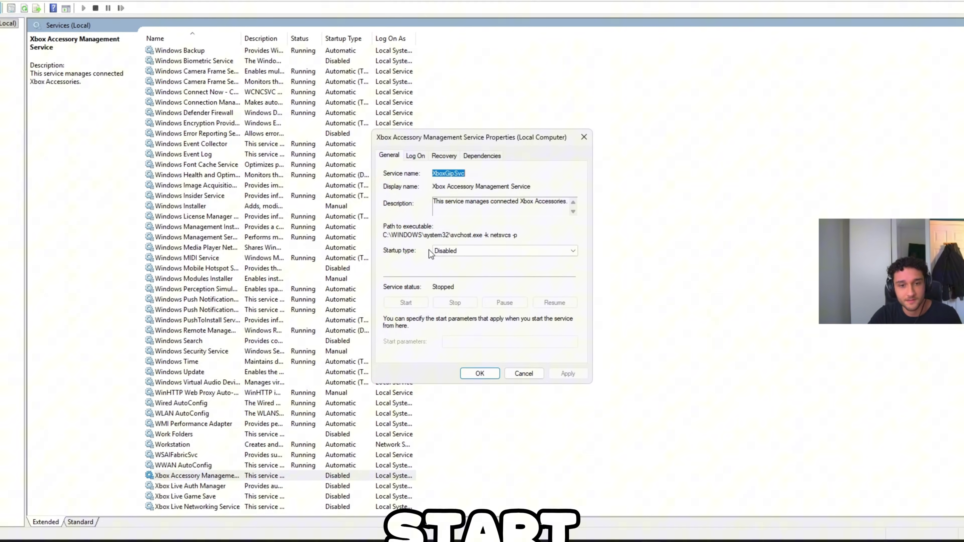
click(504, 252)
click(474, 283)
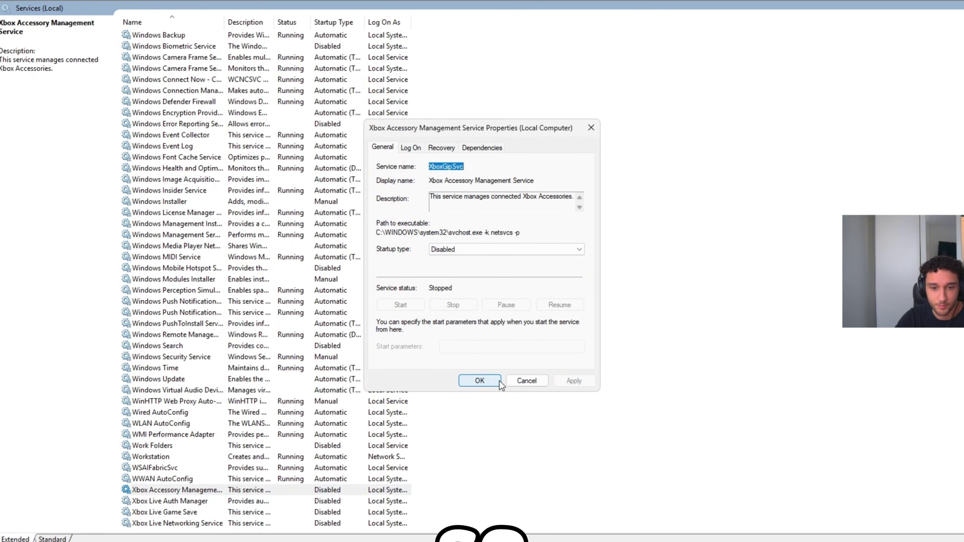
click(498, 382)
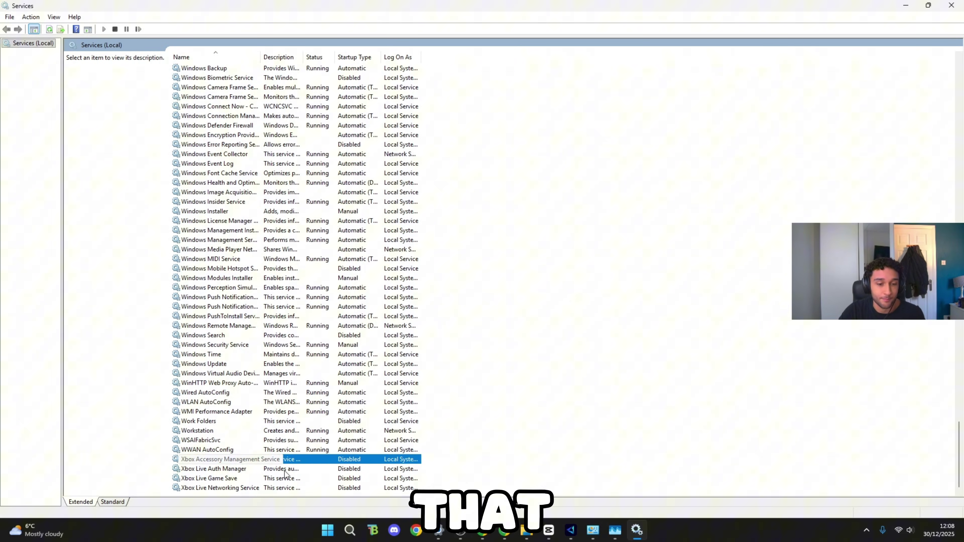
Check the Xbox Live Auth Manager, Game Save and Networking services are Disabled, then minimize Services.
click(247, 469)
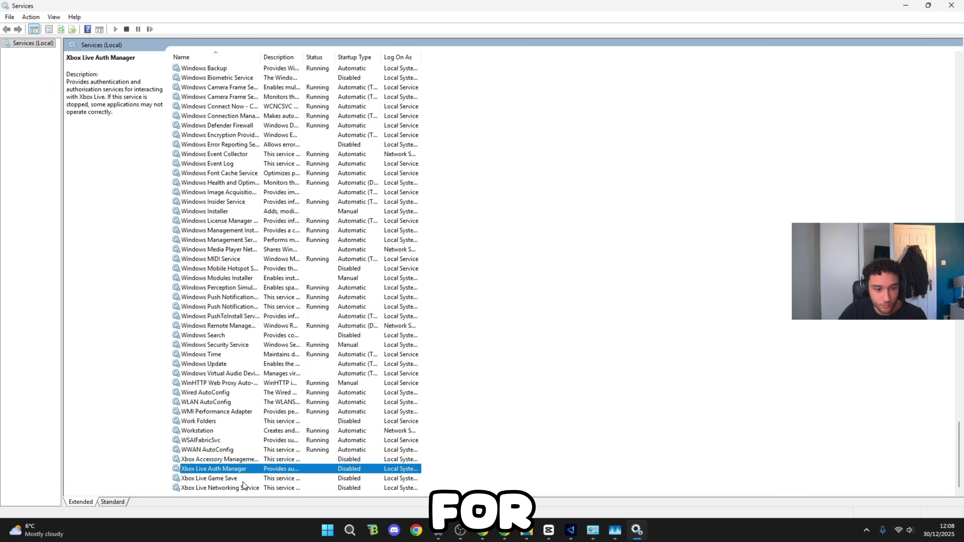
click(244, 480)
click(257, 489)
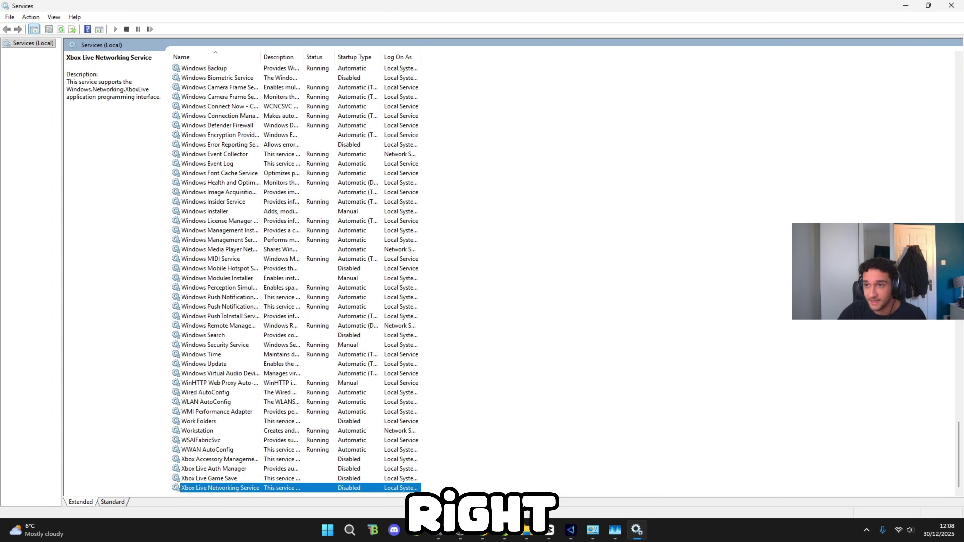
click(908, 4)
Minimize Task Manager and open Game Mode settings by searching 'game' to confirm it's off.
click(753, 71)
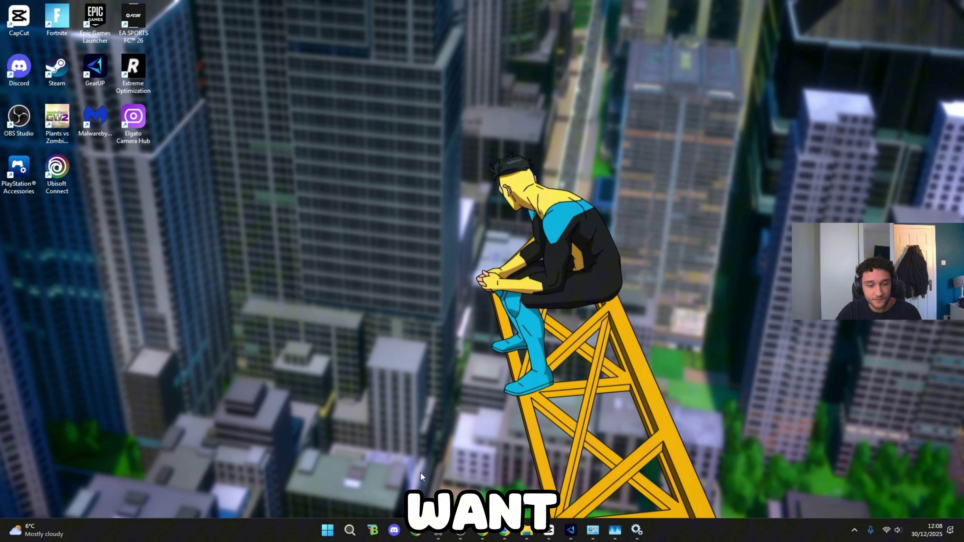
click(349, 530)
text(game)
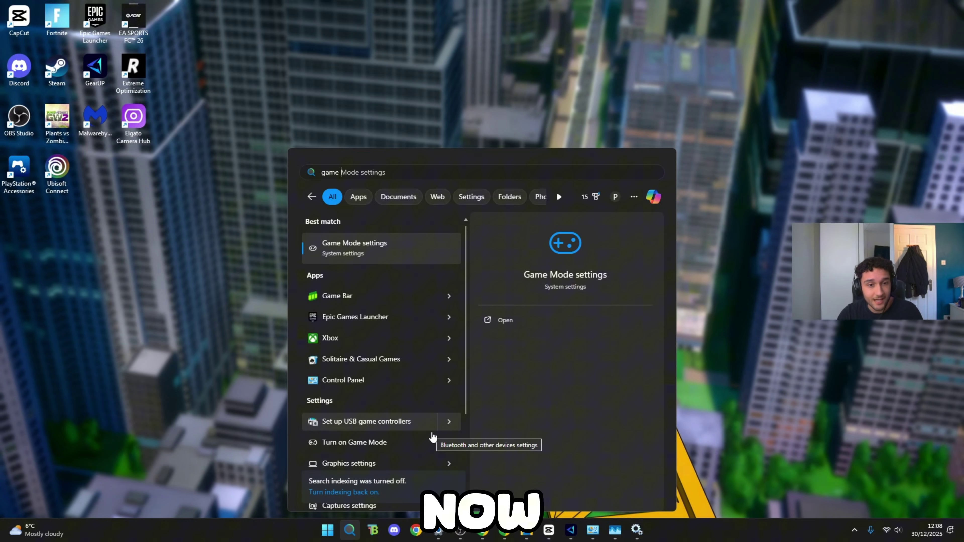
click(380, 252)
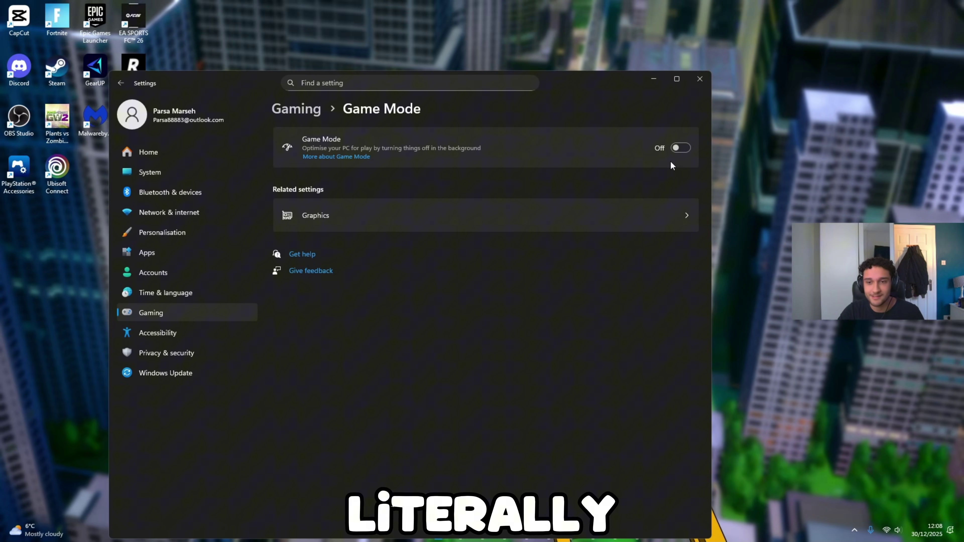
Confirm Game Bar's controller option is Off, review Captures settings, then minimize Settings.
click(342, 82)
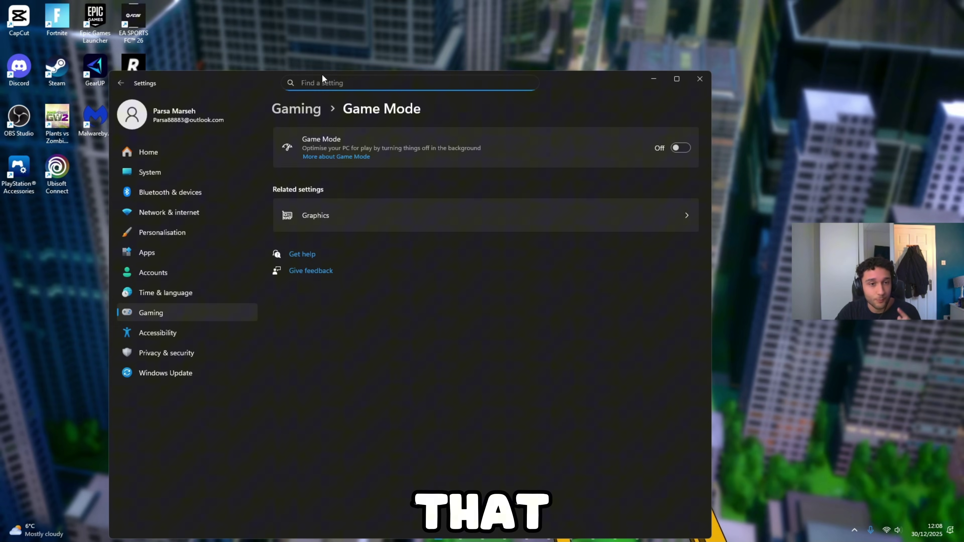
text(xbox)
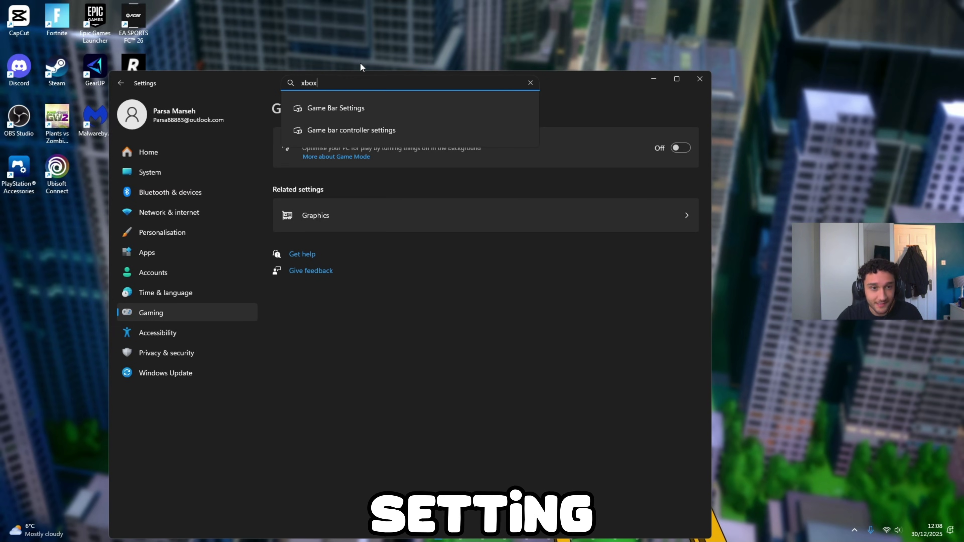
click(375, 111)
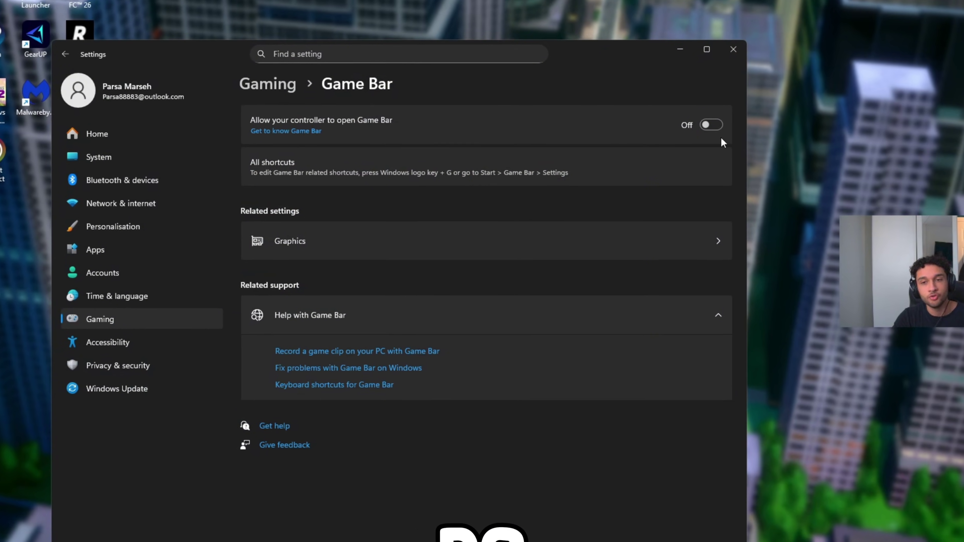
click(267, 84)
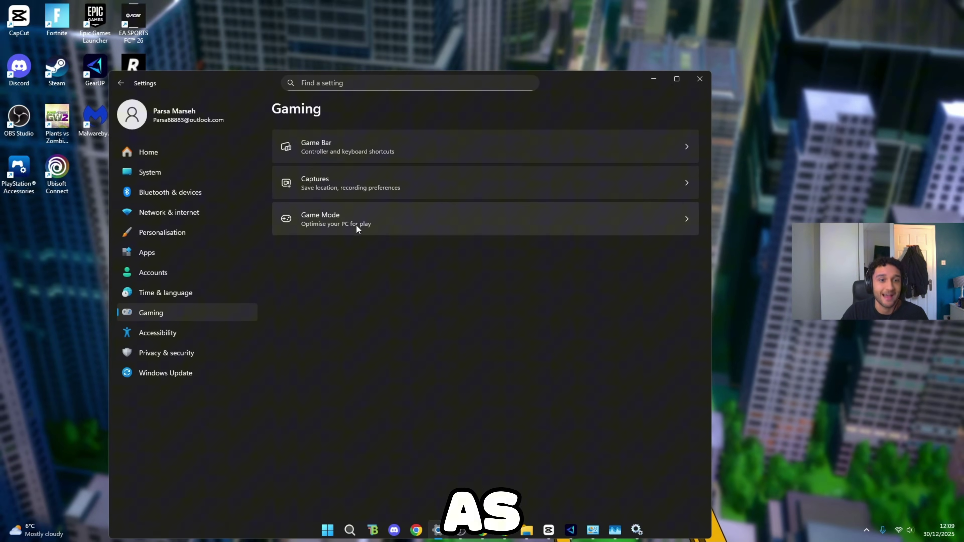
click(336, 192)
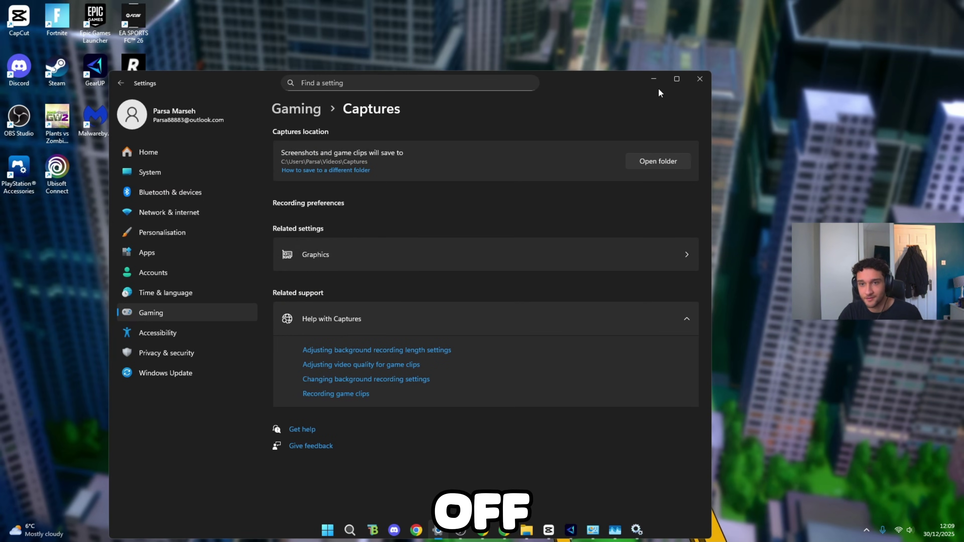
click(654, 81)
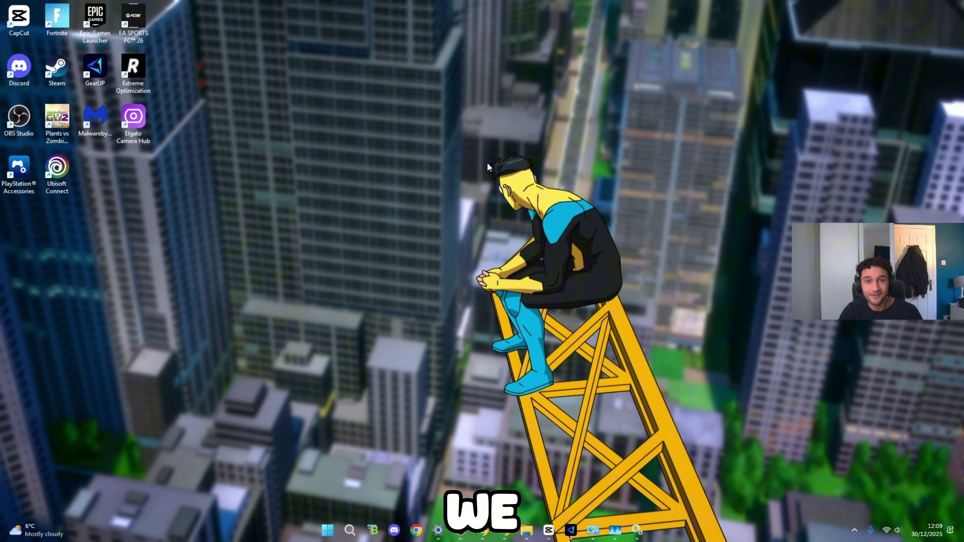
Launch NVIDIA Control Panel from the desktop menu on Adjust desktop size and position for AOC 25G3ZM.
right_click(329, 215)
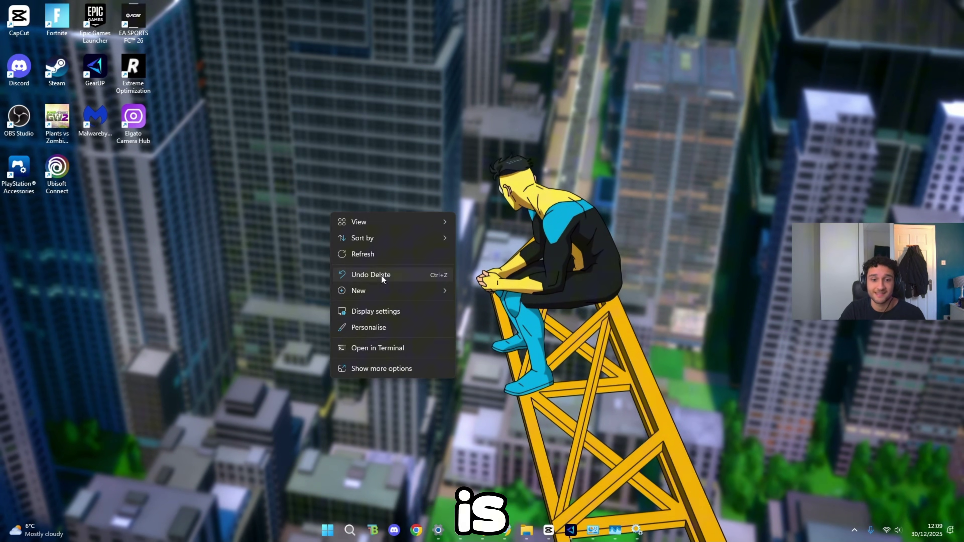
click(398, 367)
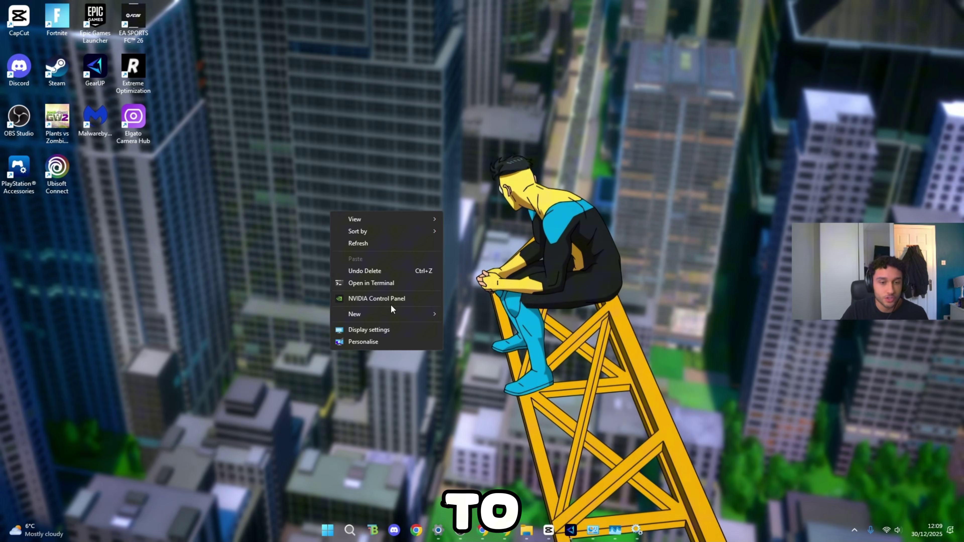
click(368, 298)
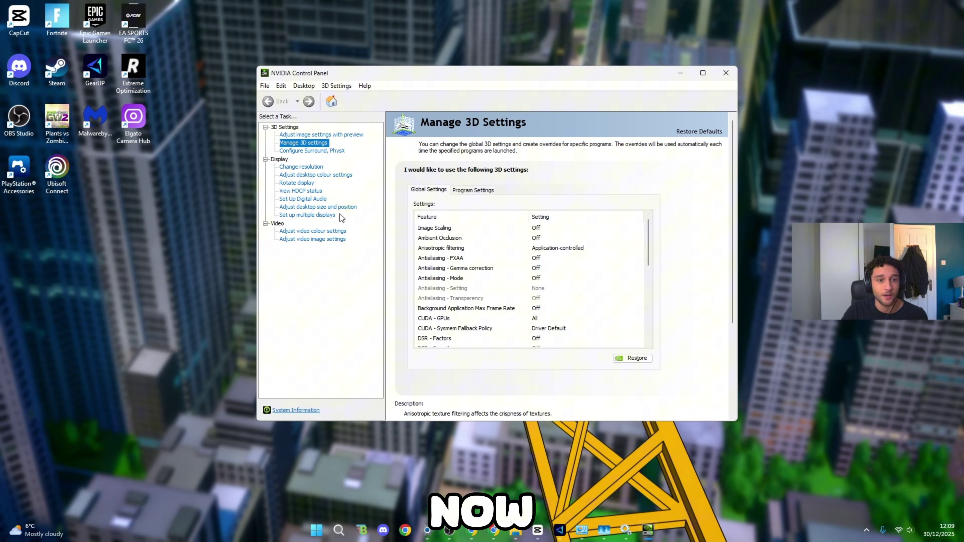
click(328, 208)
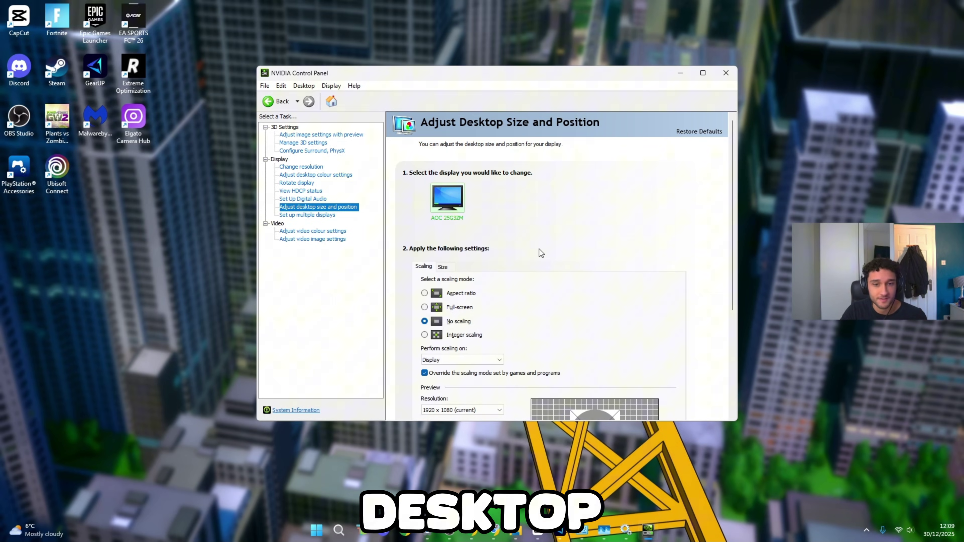
scroll(545, 262, down, 1)
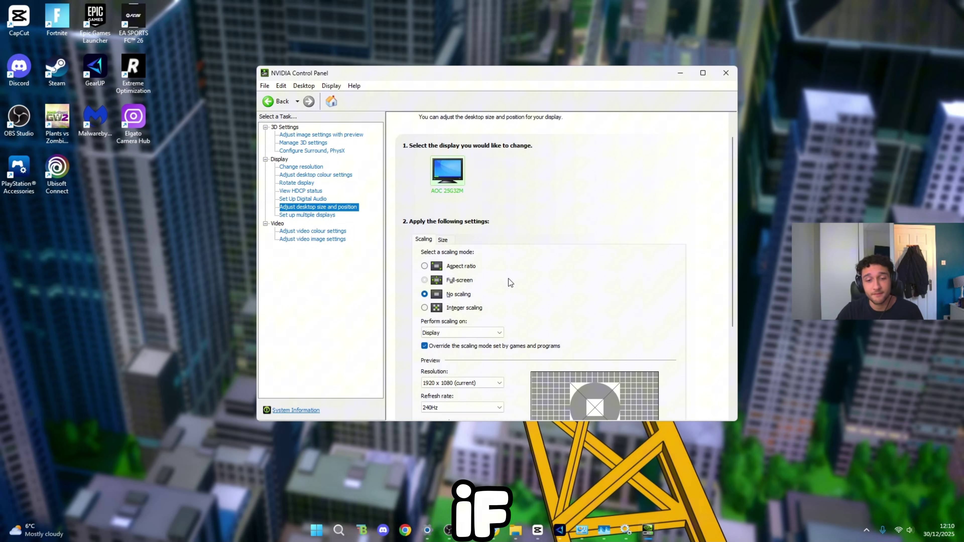
Compare Full-screen and Aspect ratio, then keep No scaling on the Display at 1680 x 1050, 240Hz.
click(451, 280)
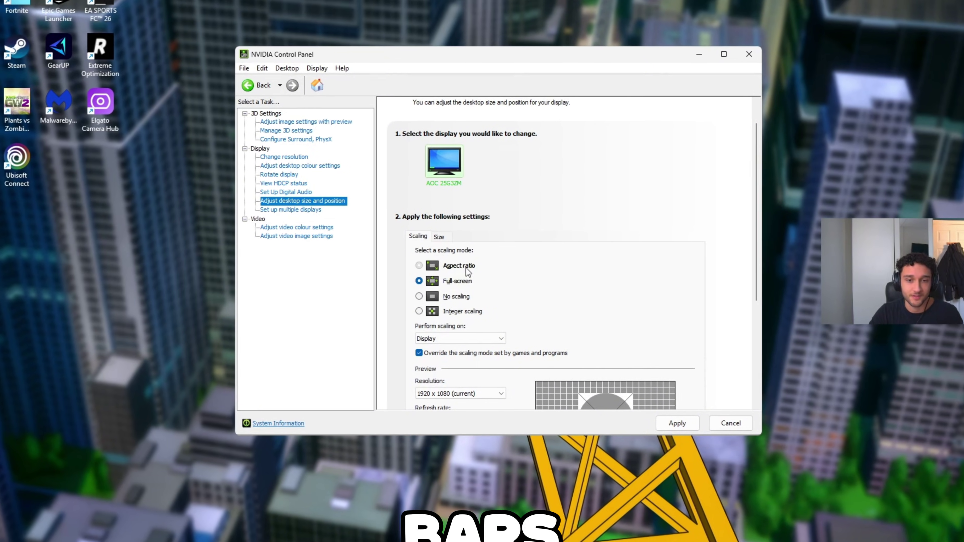
click(467, 268)
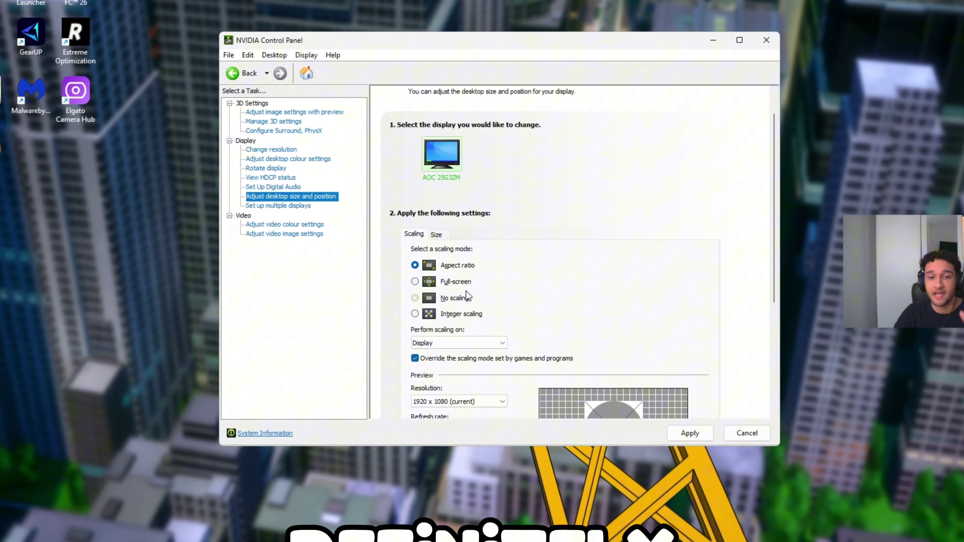
click(460, 300)
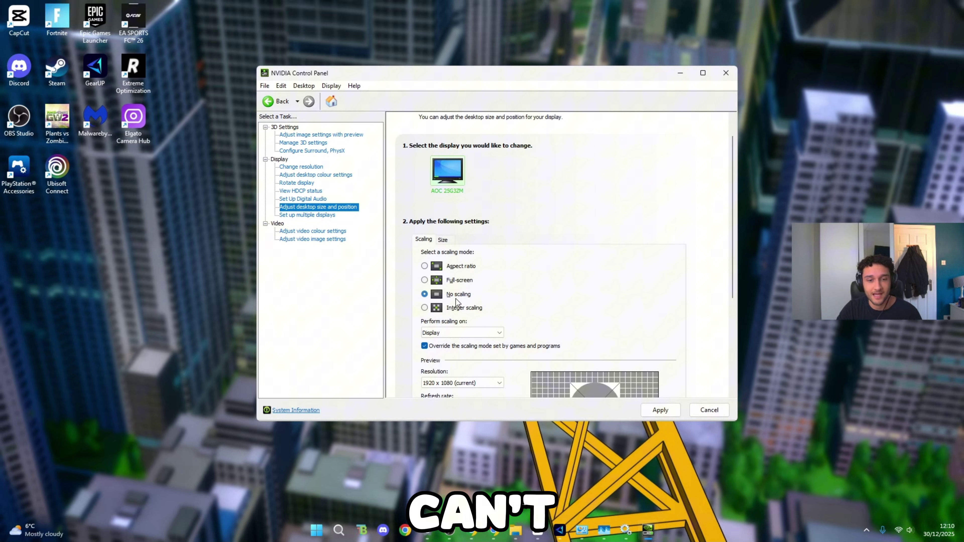
click(447, 333)
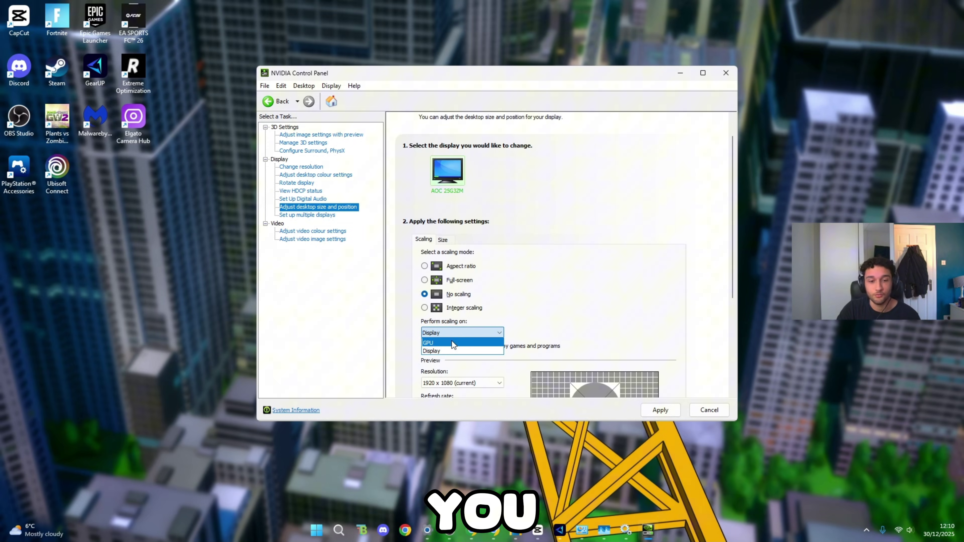
click(452, 351)
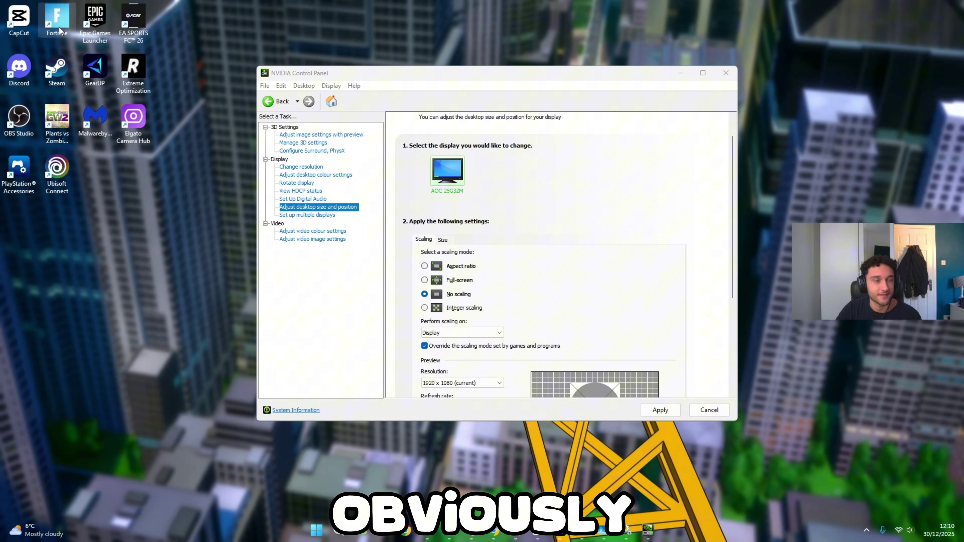
scroll(488, 330, down, 2)
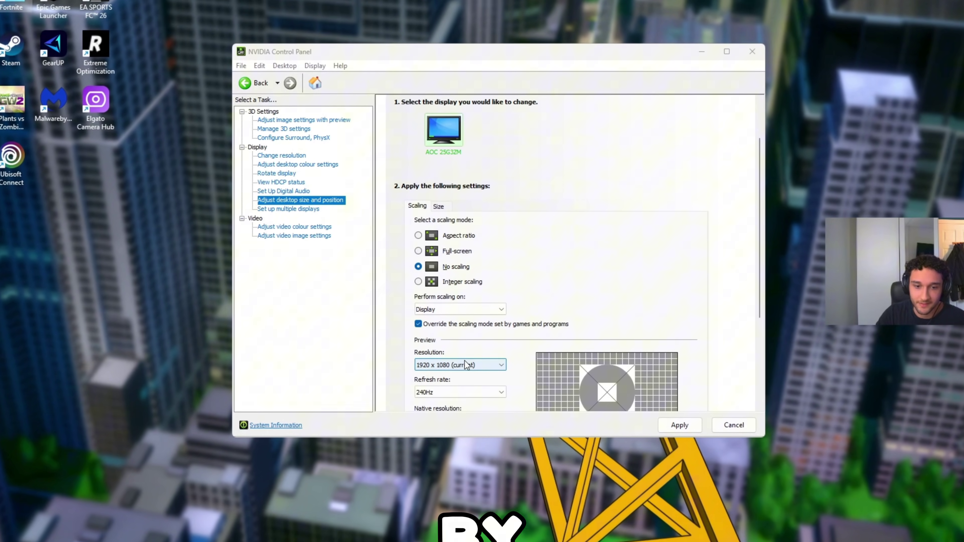
scroll(446, 355, down, 1)
scroll(704, 351, down, 2)
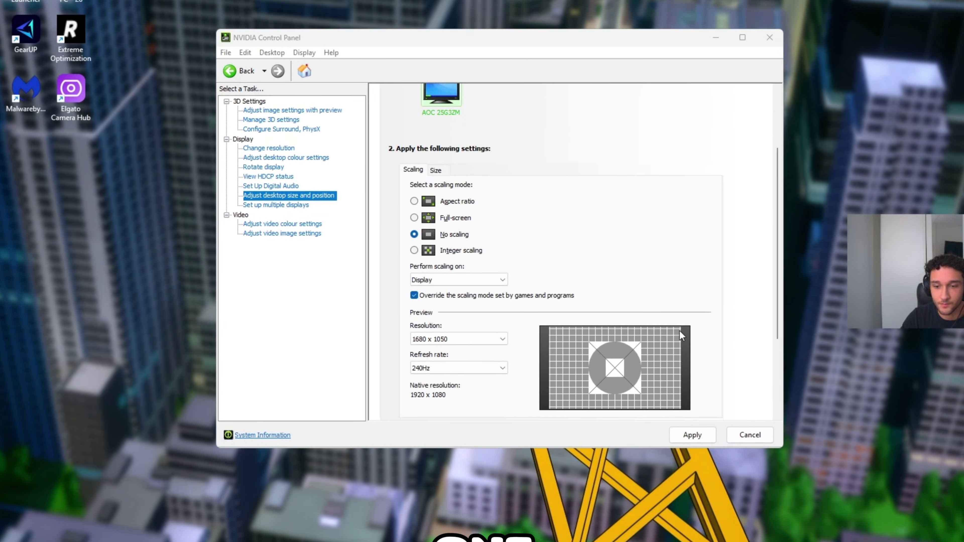